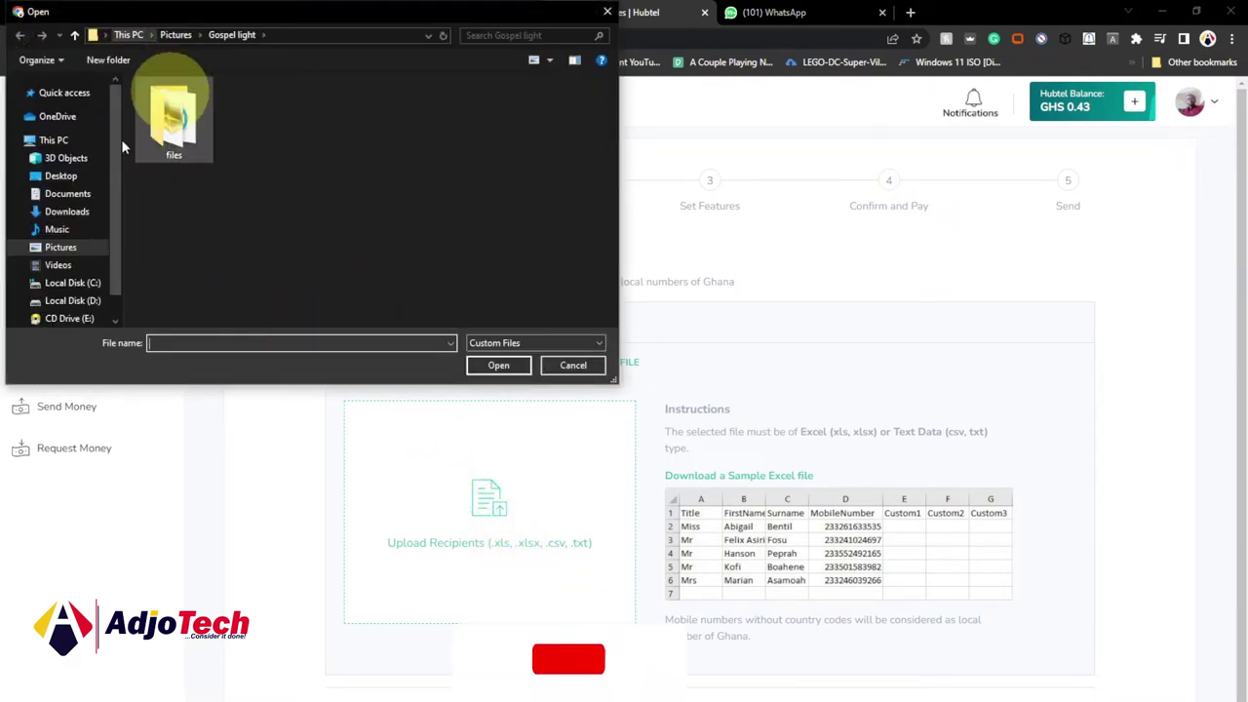
# Choose YAF Contact.txt from the Desktop and upload it as the recipient list.
pyautogui.click(60, 176)
pyautogui.click(203, 342)
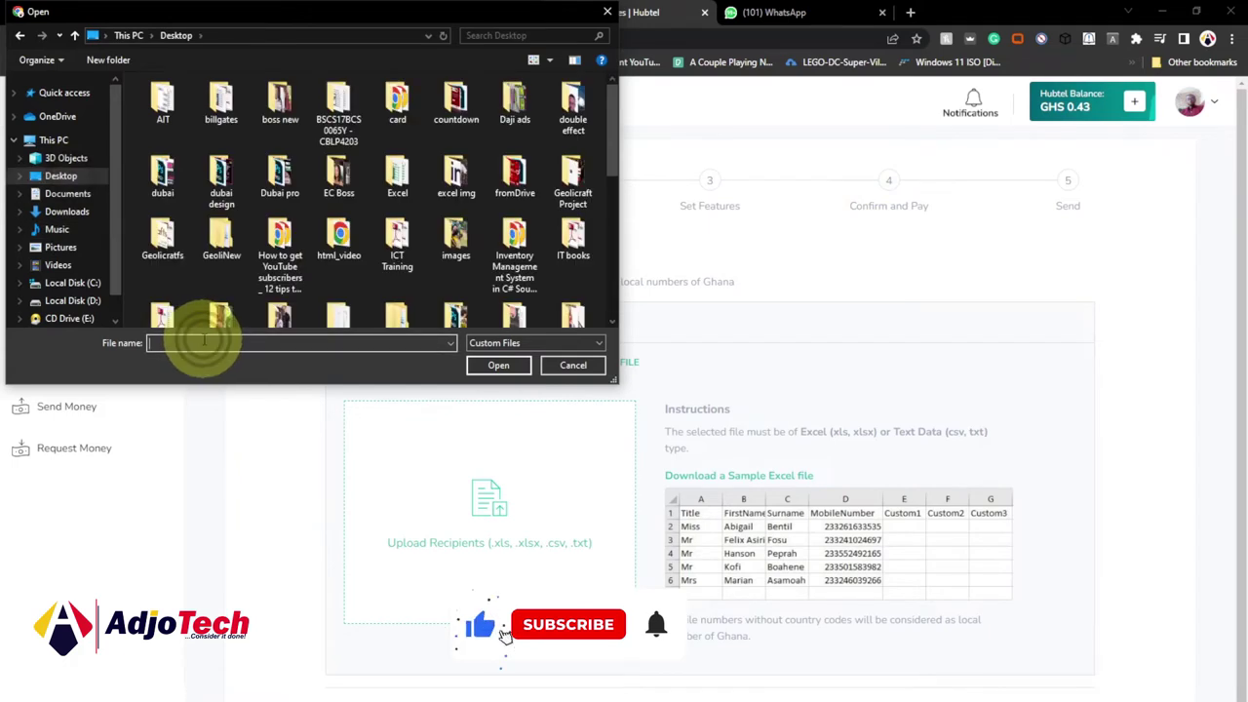
pyautogui.write('yaf')
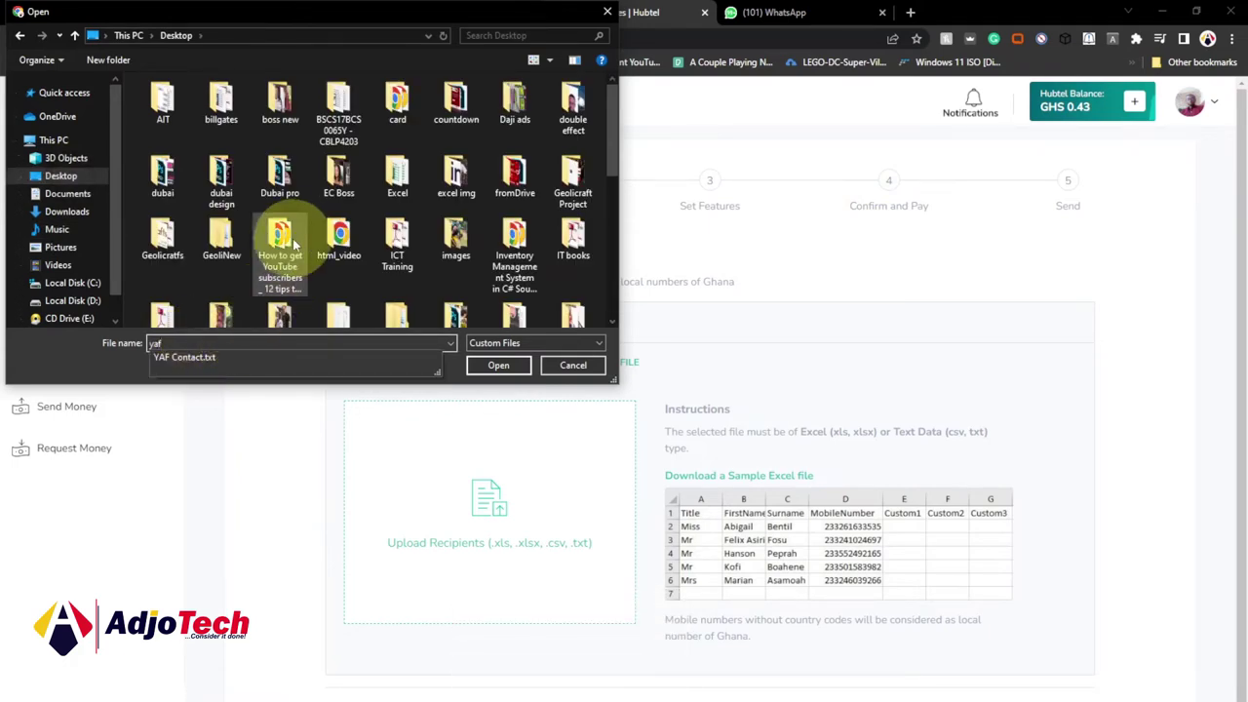
pyautogui.click(195, 359)
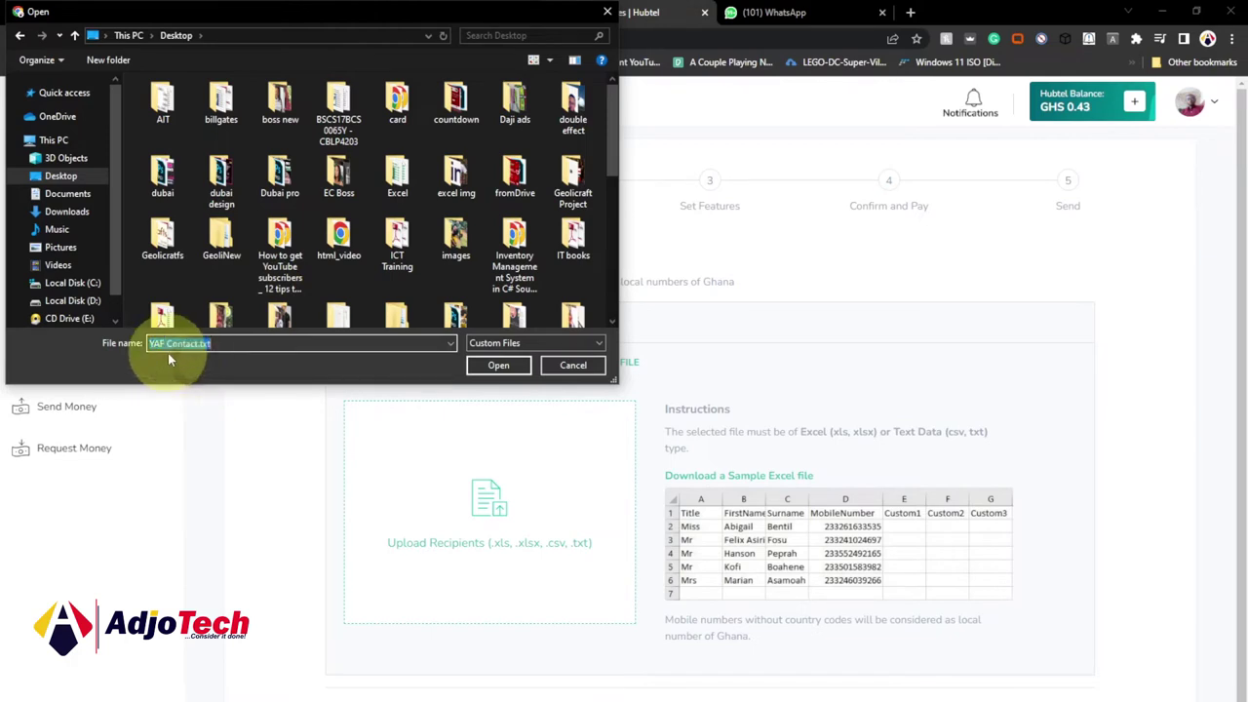
pyautogui.click(498, 366)
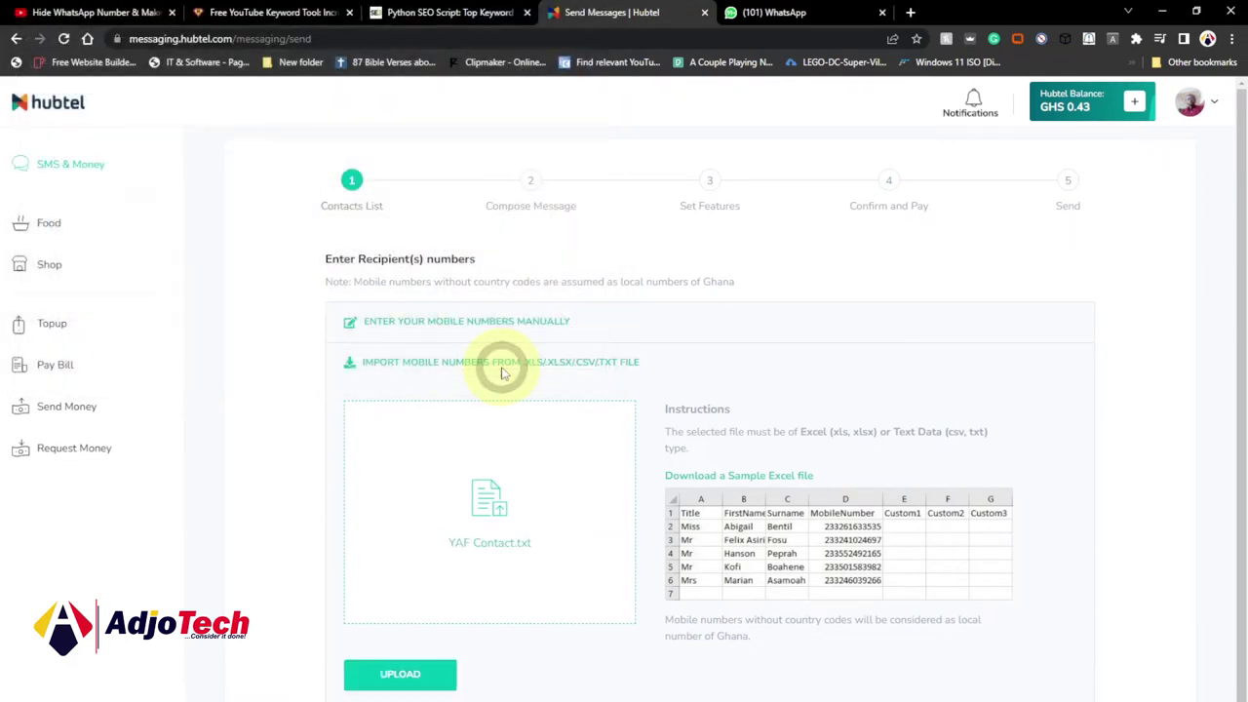
pyautogui.click(414, 682)
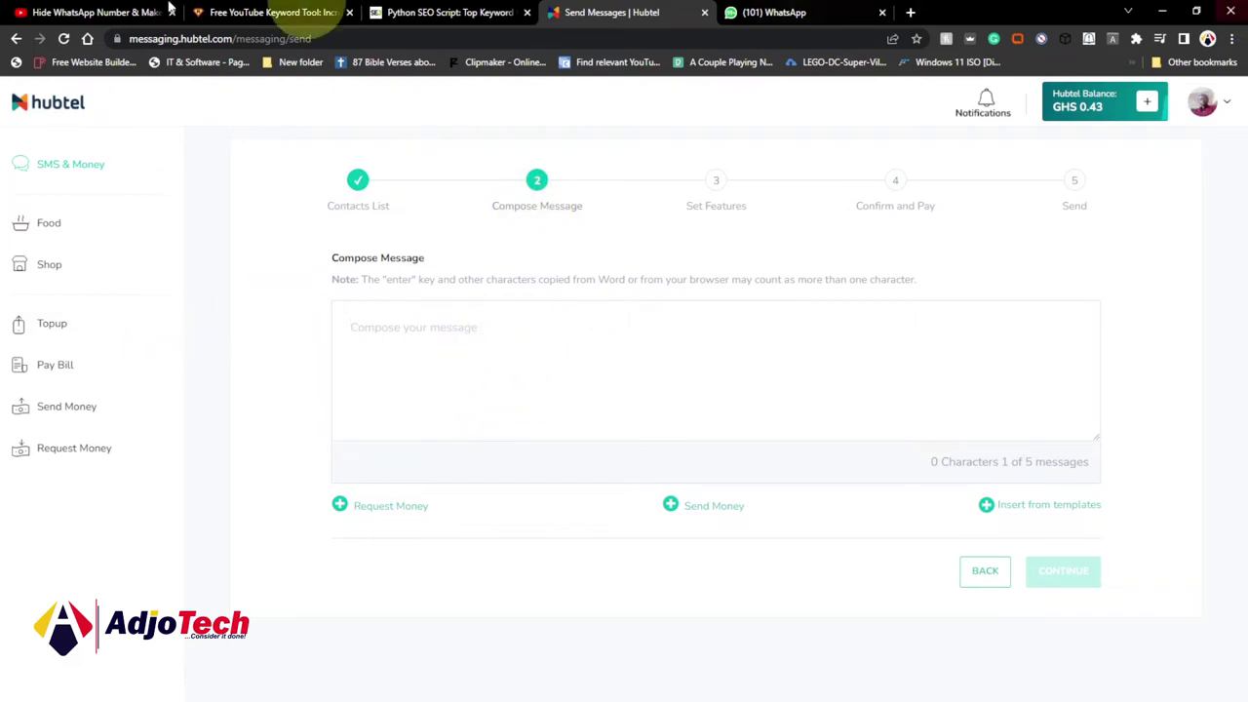
# Insert the Tuesday Meeting template into the message.
pyautogui.click(1040, 514)
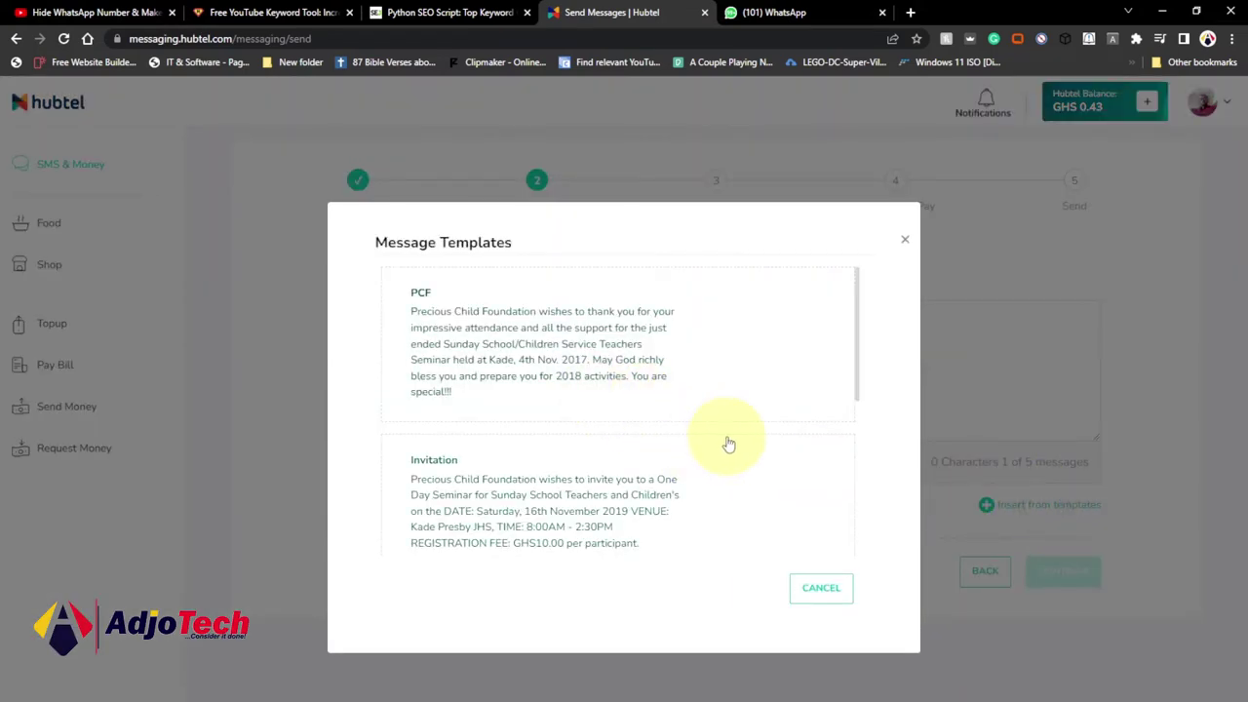
pyautogui.scroll(-3, 687, 400)
pyautogui.scroll(2, 686, 400)
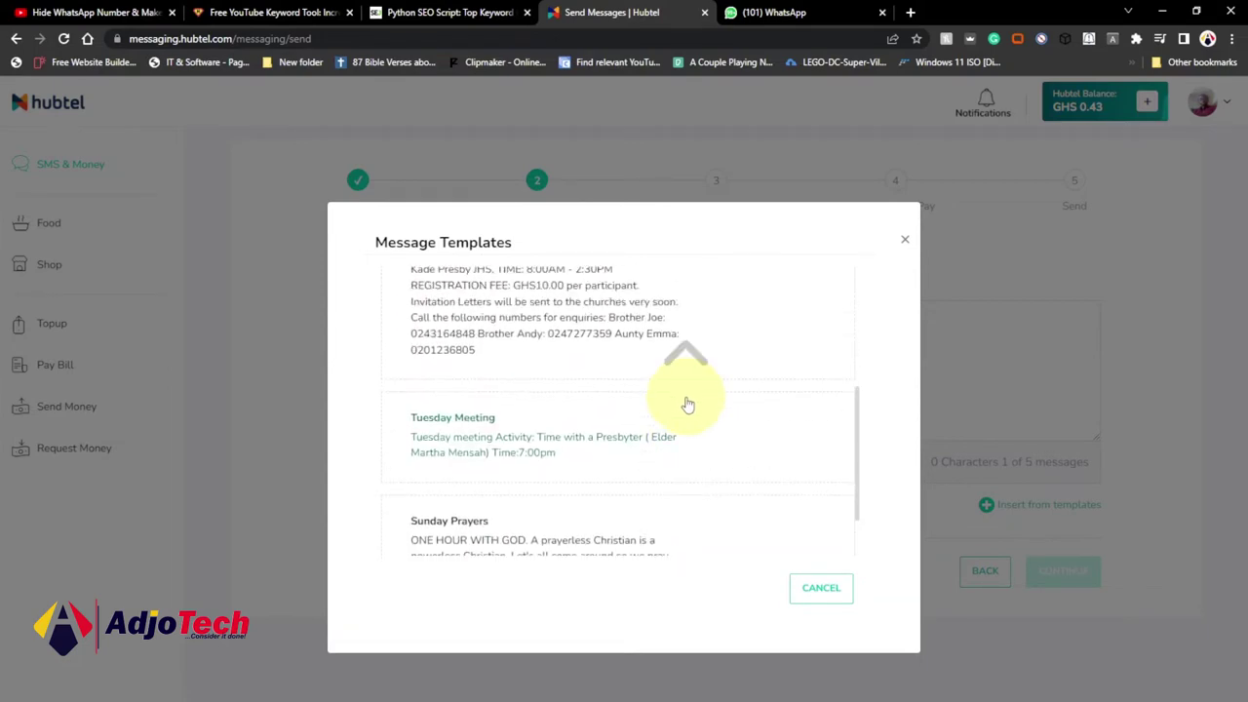
pyautogui.click(520, 525)
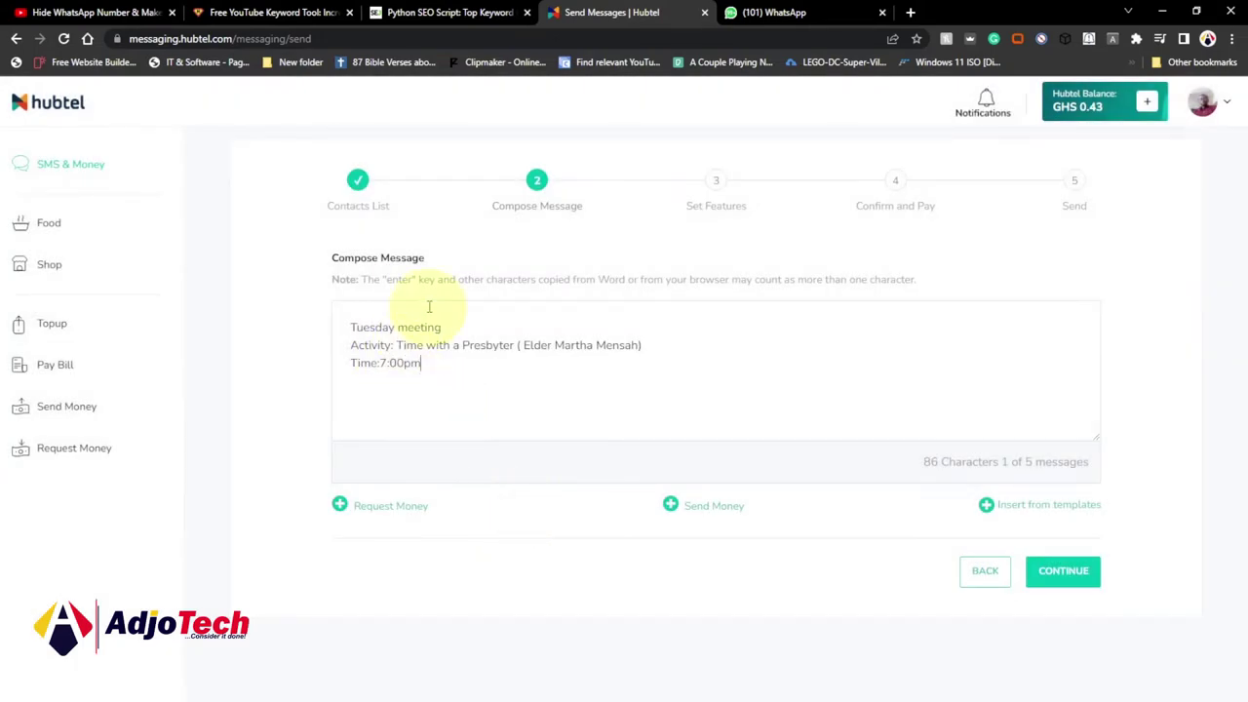
# Clear the message, reinsert the Tuesday Meeting template, and continue to Set Features.
pyautogui.moveTo(465, 362); pyautogui.dragTo(336, 319)
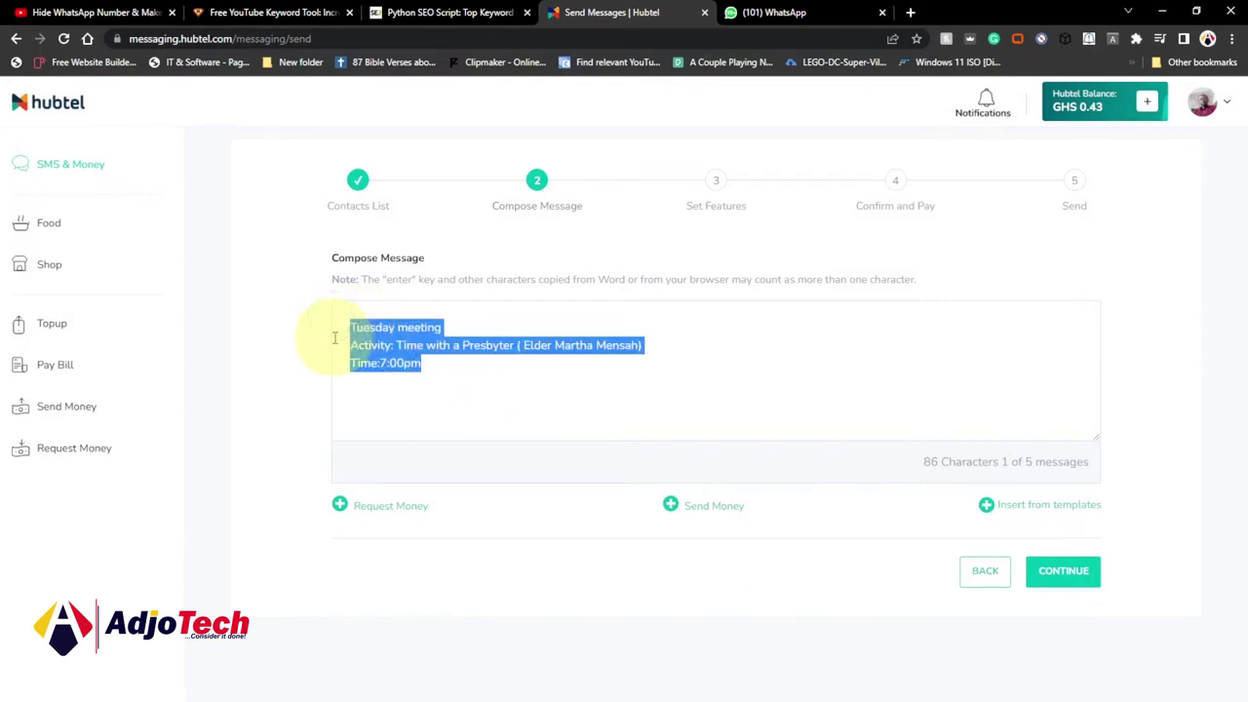
pyautogui.press('BackSpace')
pyautogui.click(376, 326)
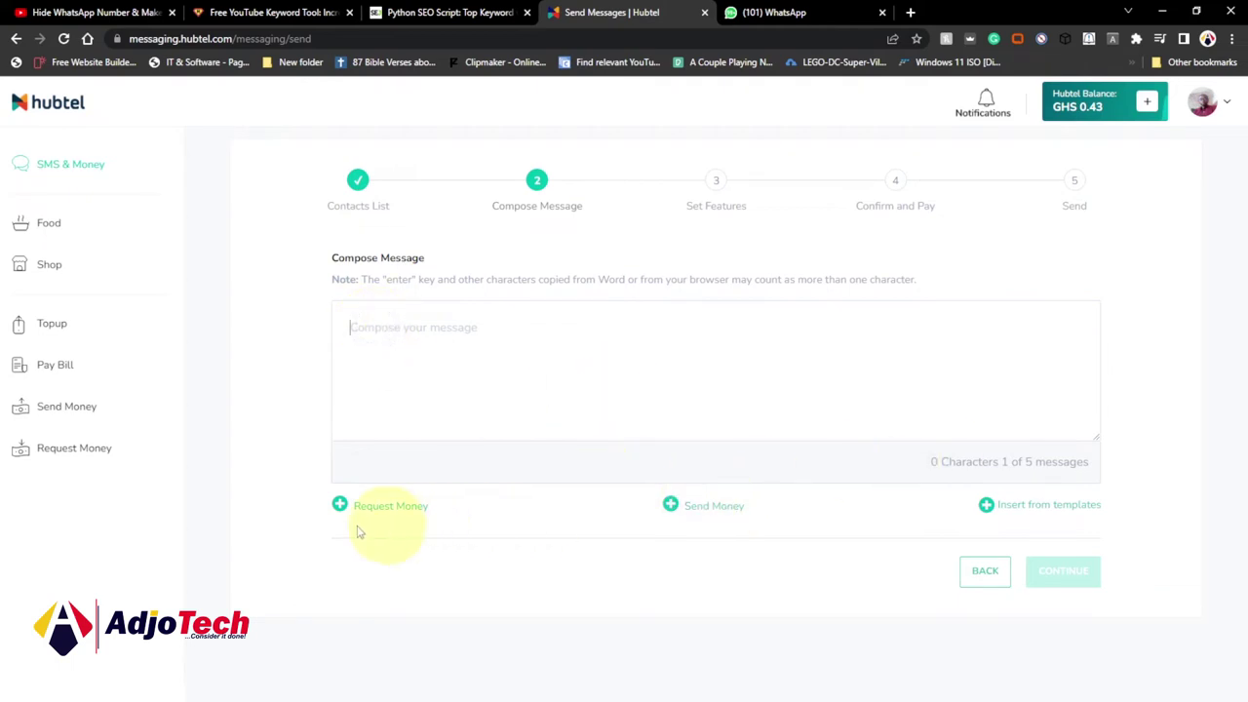
pyautogui.click(1039, 517)
pyautogui.scroll(-3, 618, 478)
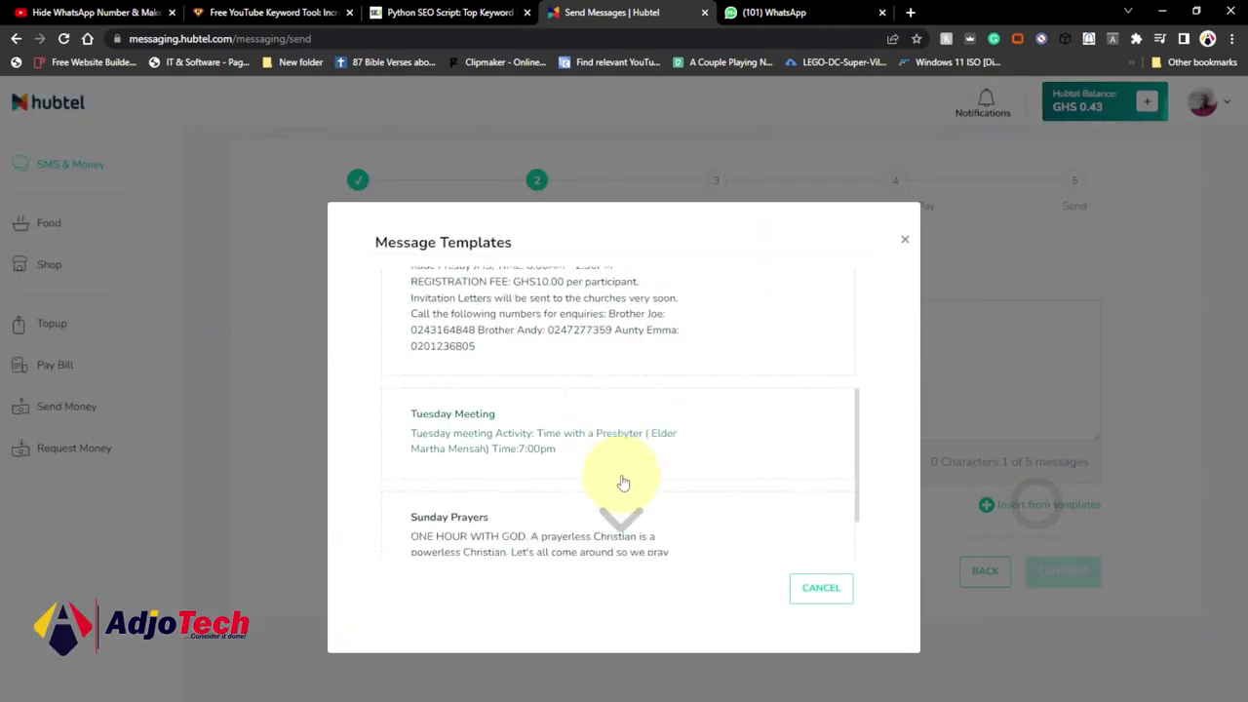
pyautogui.click(505, 386)
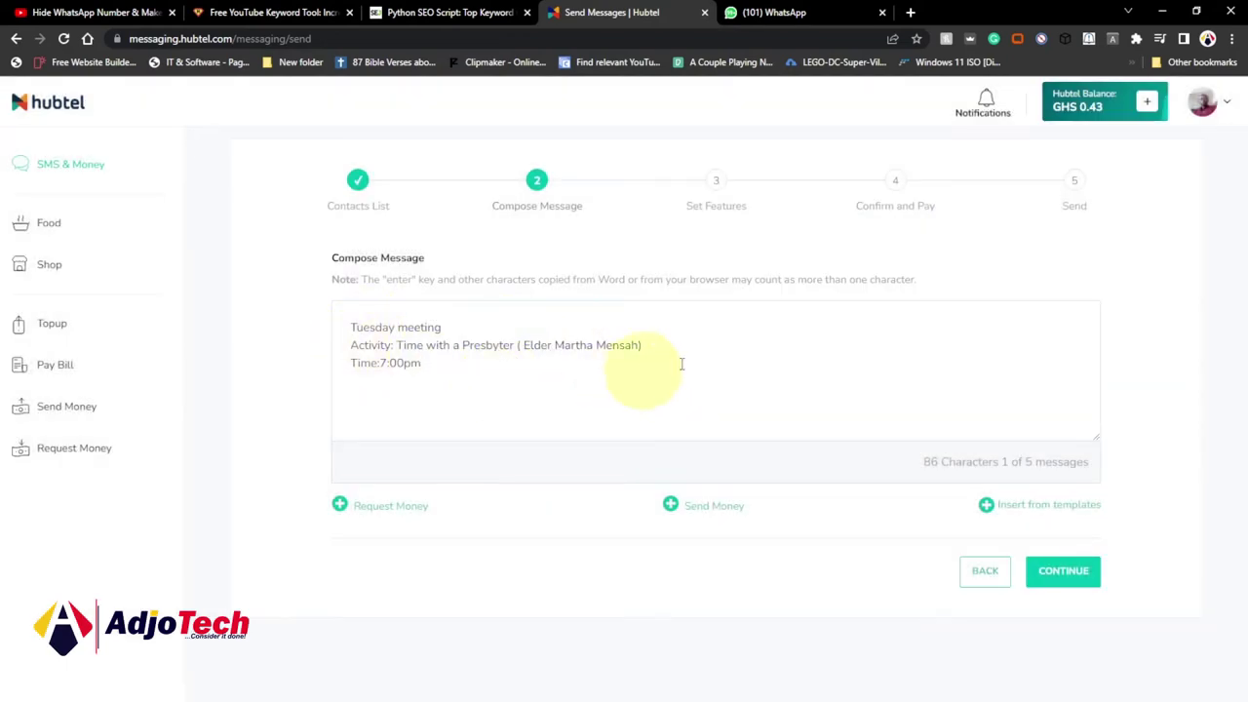
pyautogui.click(1070, 579)
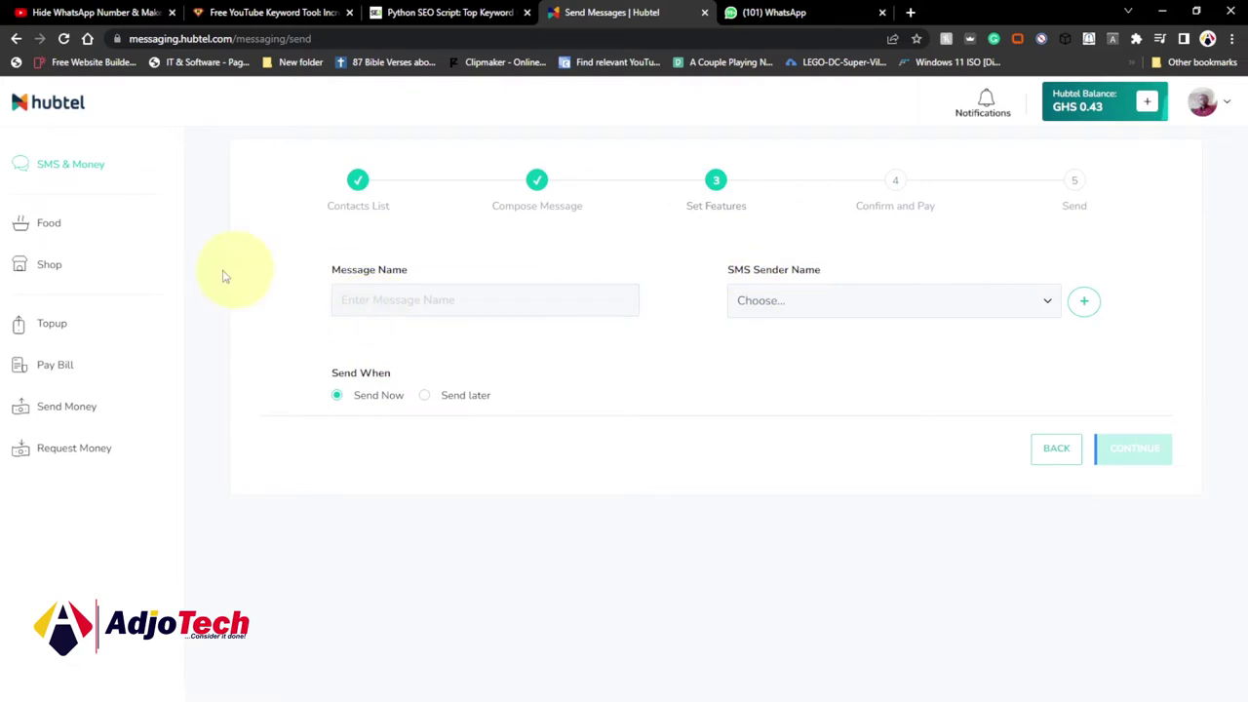
# Name the message 'meeeting' and set the SMS sender name to Mt Zion YAF, keeping Send Now.
pyautogui.click(368, 298)
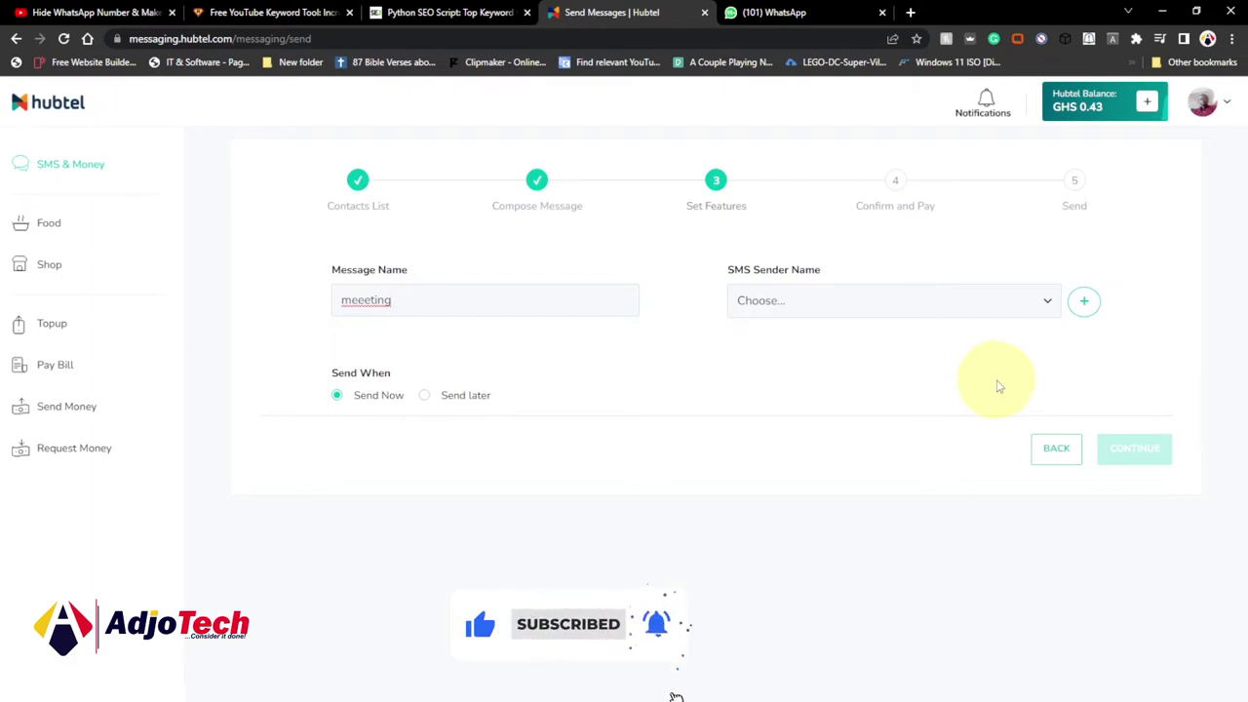
pyautogui.click(1044, 300)
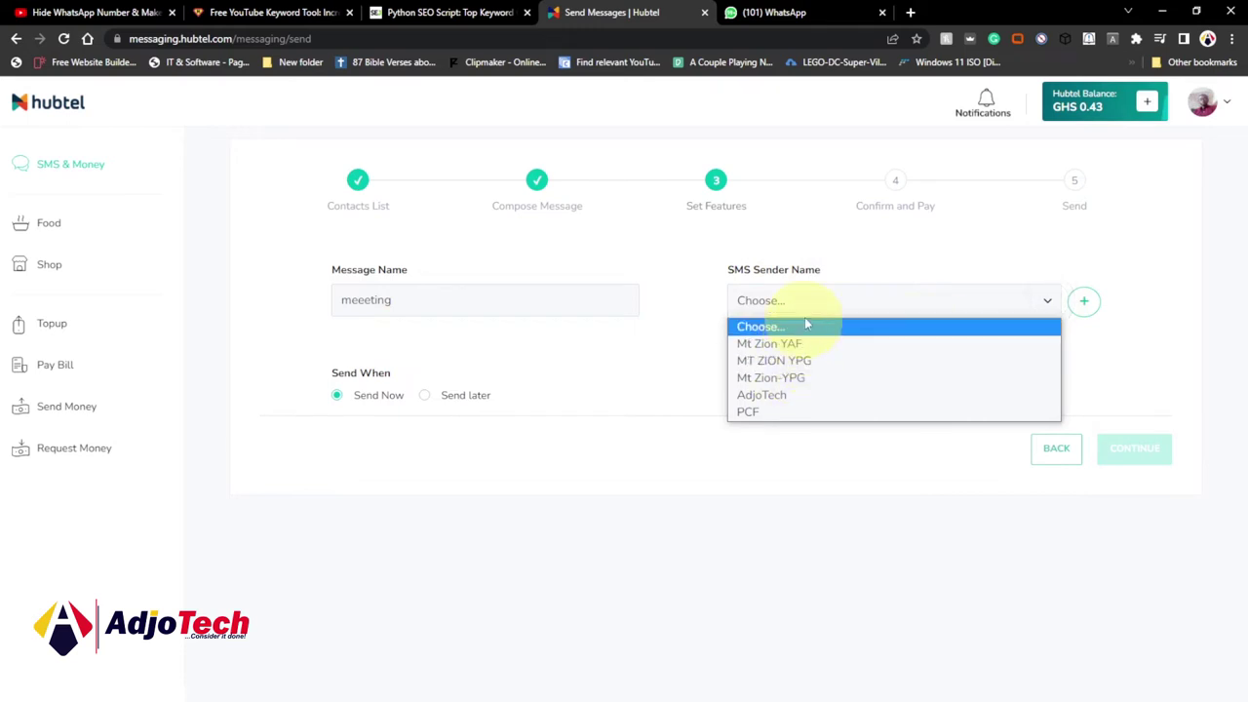
pyautogui.click(799, 398)
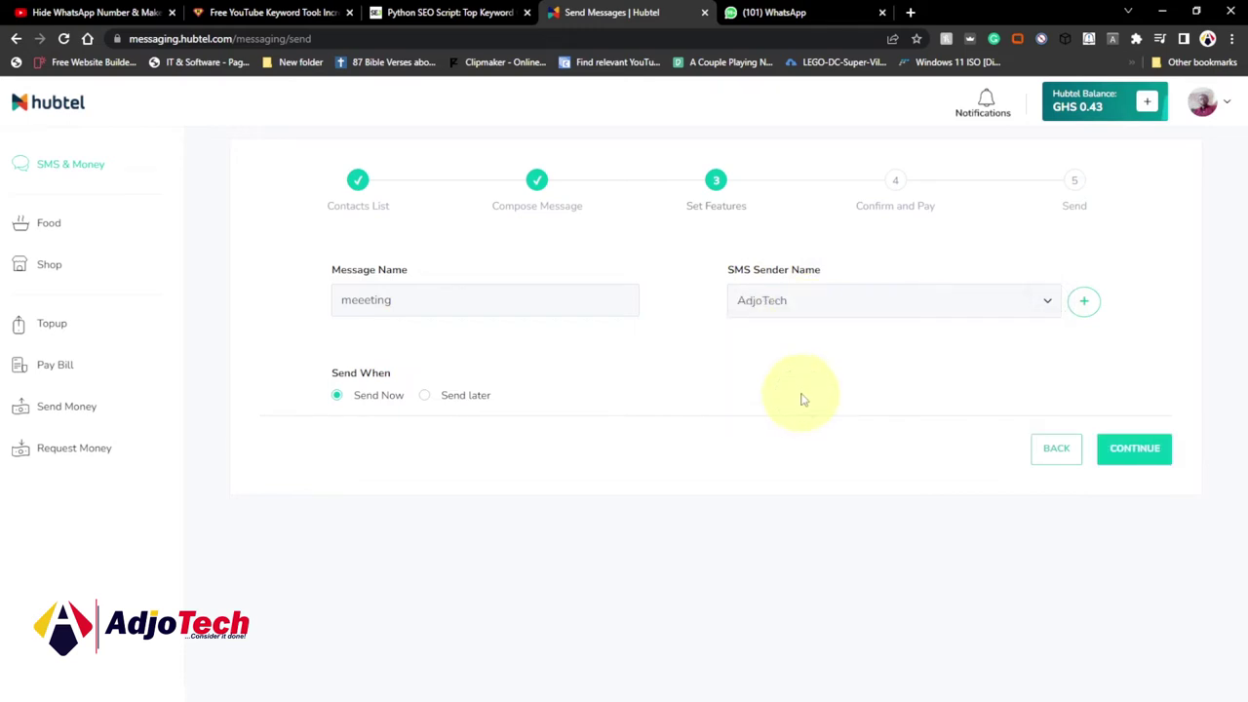
pyautogui.click(1047, 302)
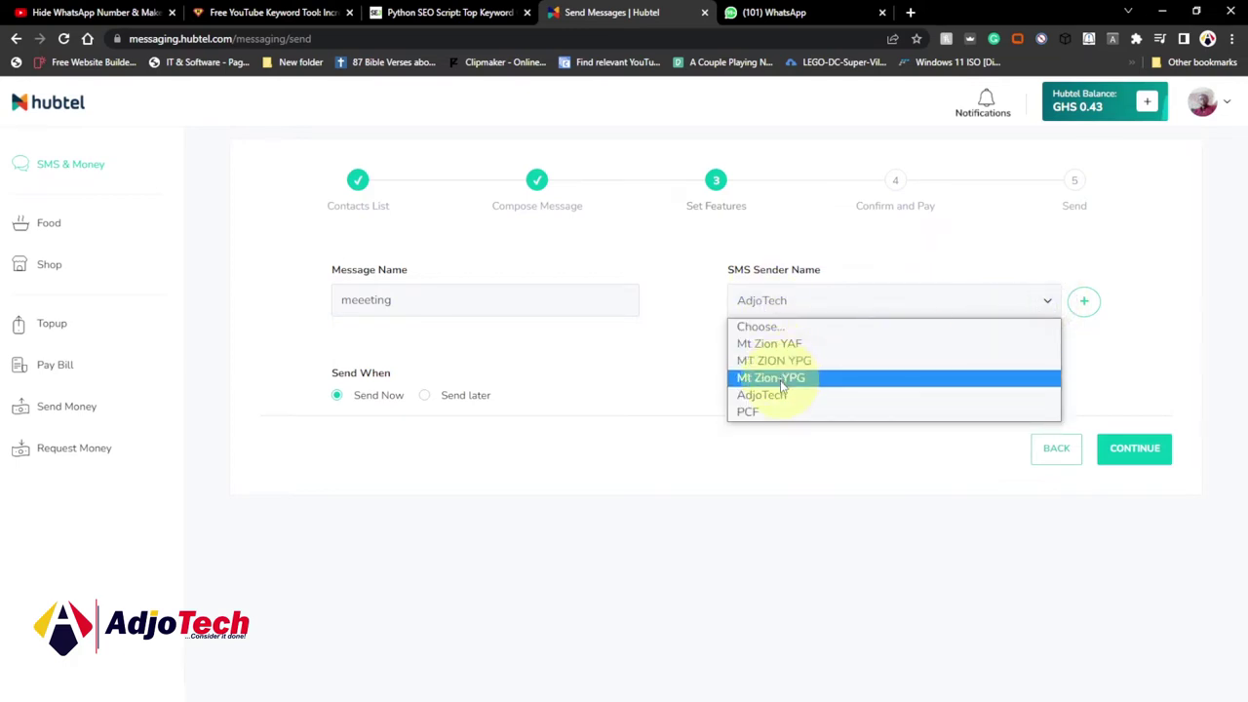
pyautogui.click(780, 344)
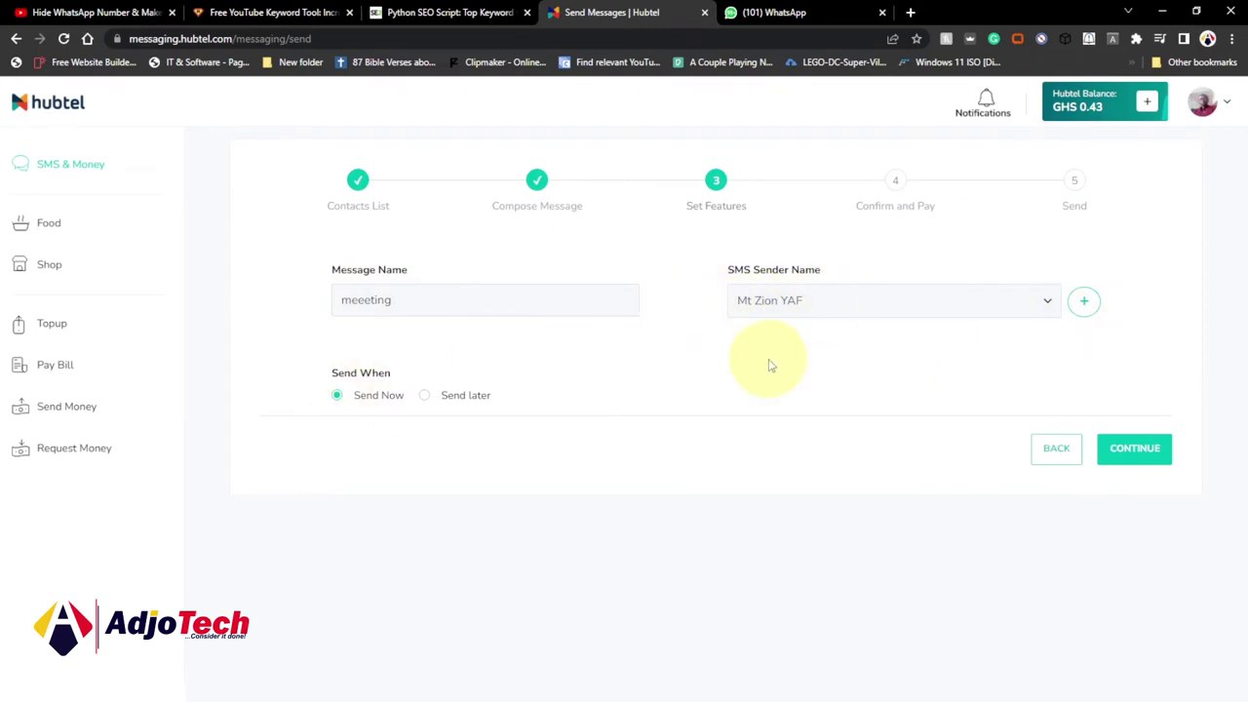
pyautogui.click(1085, 303)
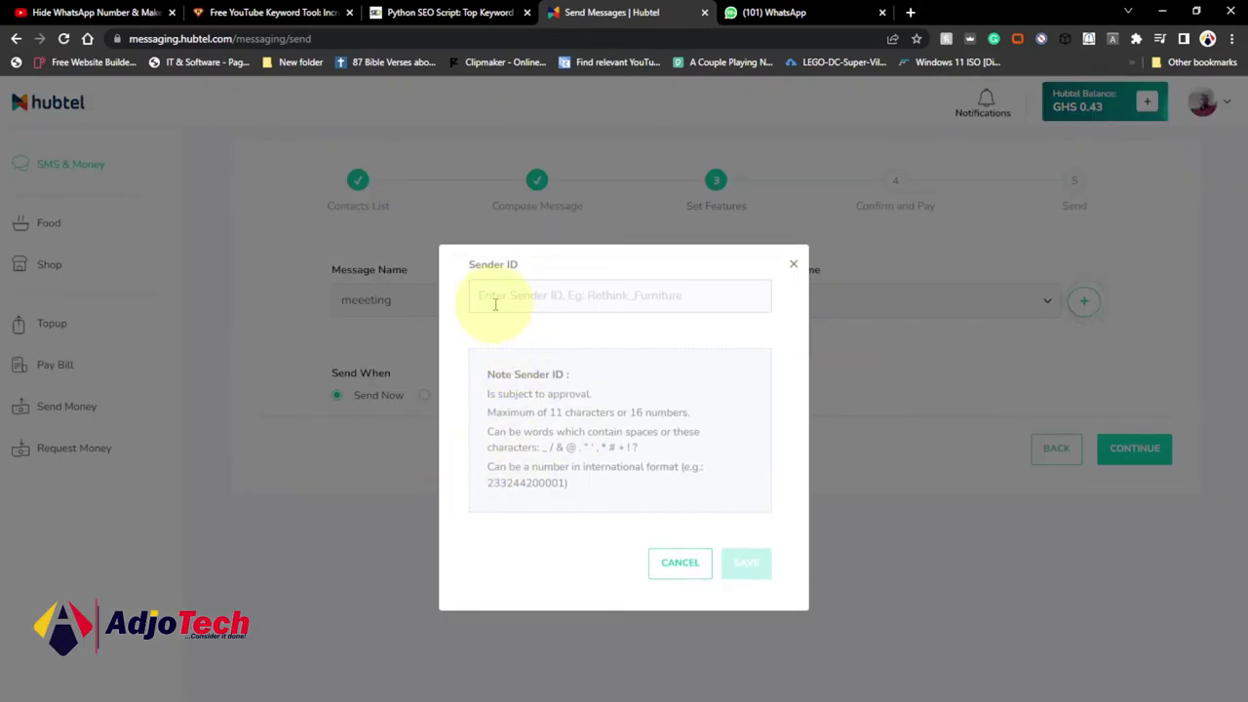
# Enter a new sender ID and save it for approval, keeping Mt Zion YAF as sender.
pyautogui.click(496, 295)
pyautogui.write('G')
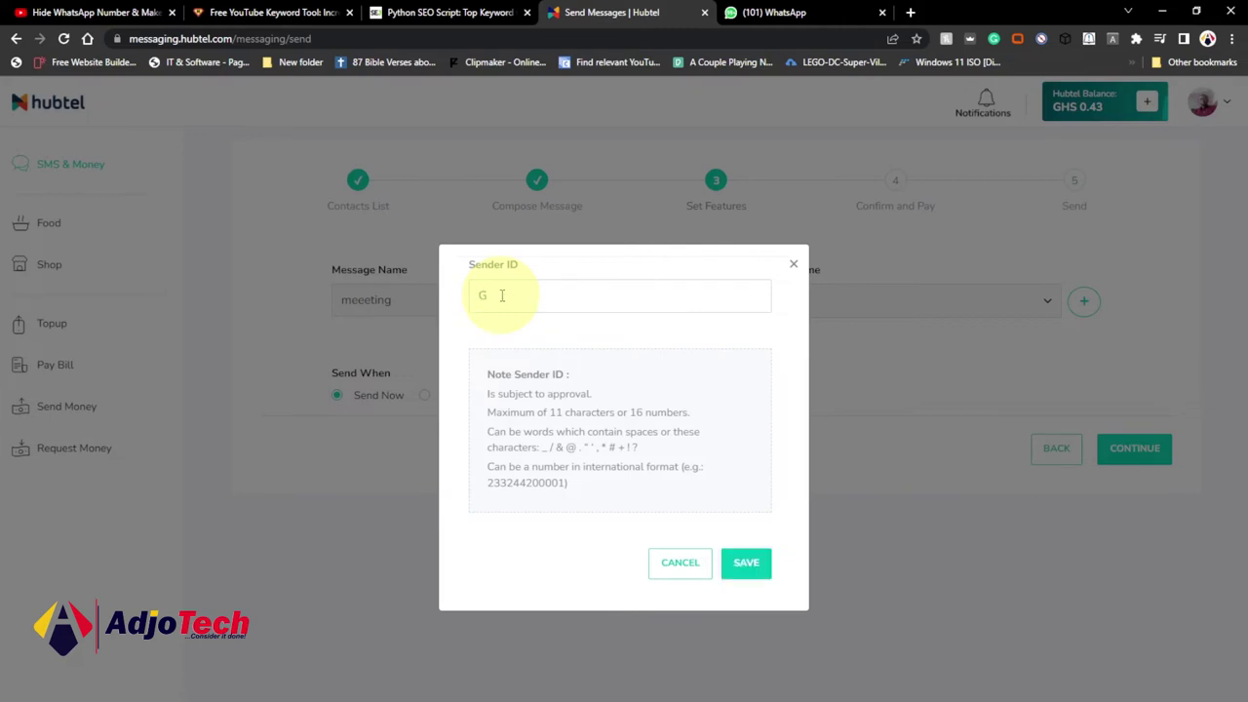
pyautogui.press('BackSpace')
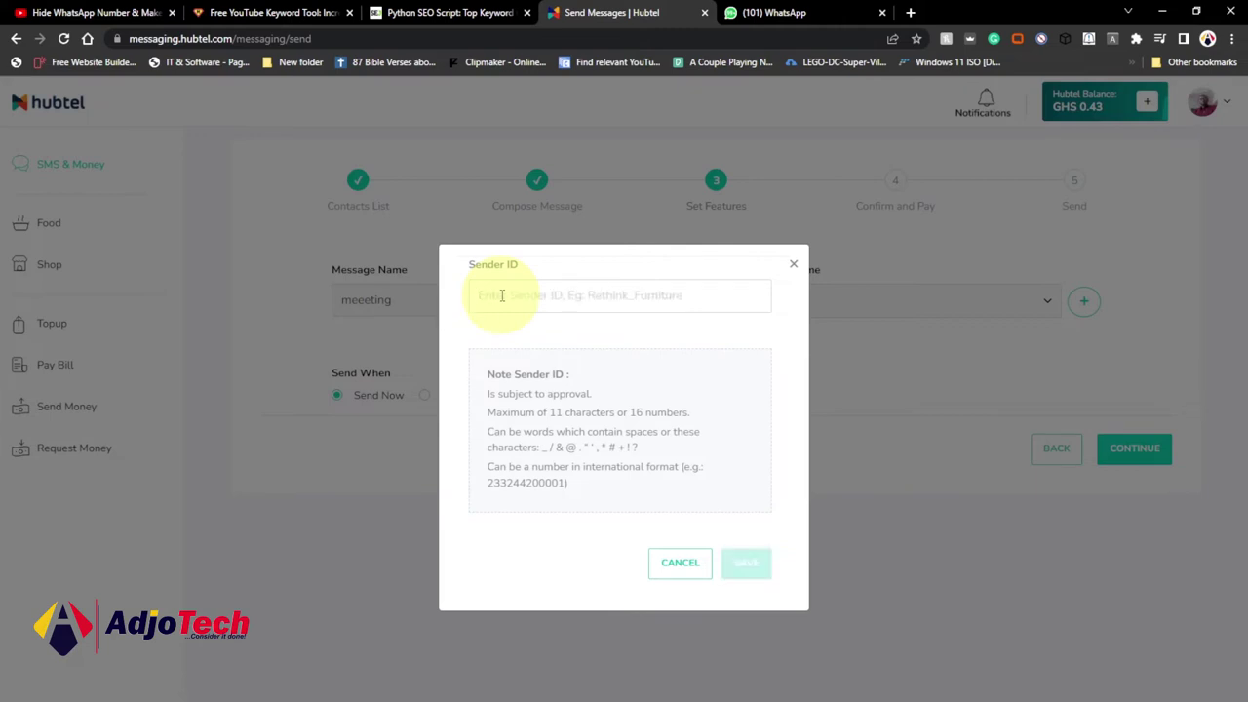
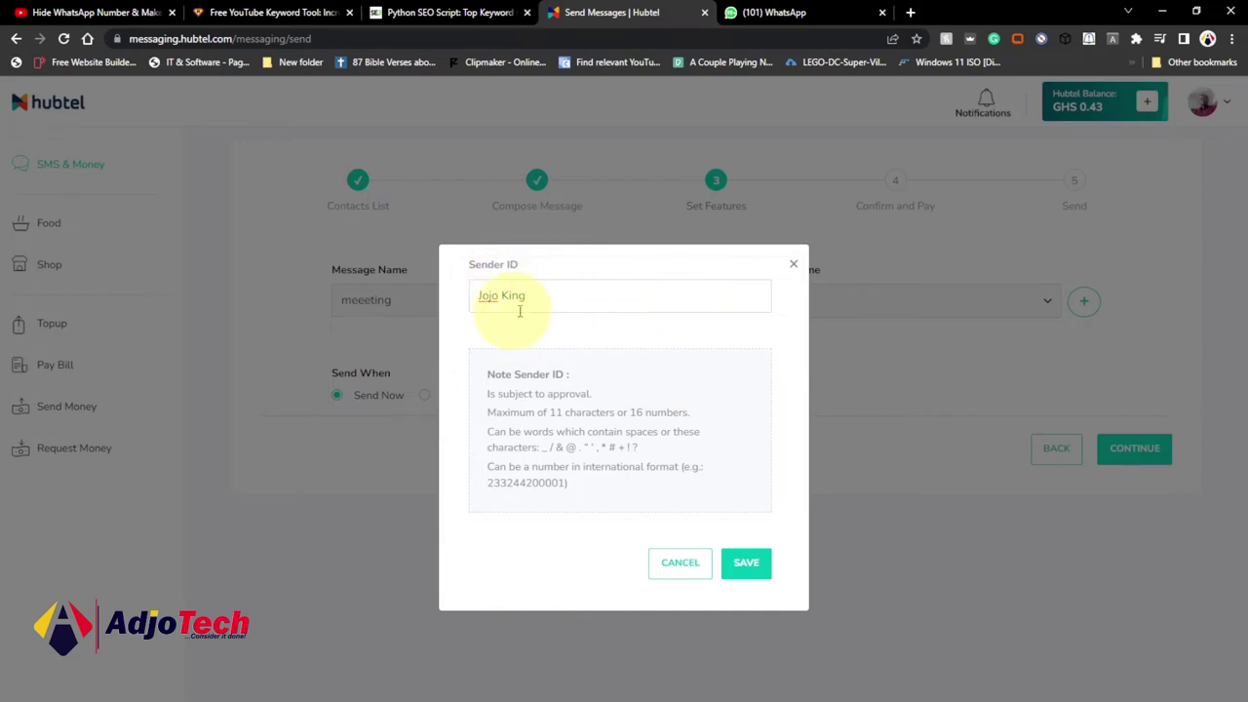
pyautogui.click(747, 562)
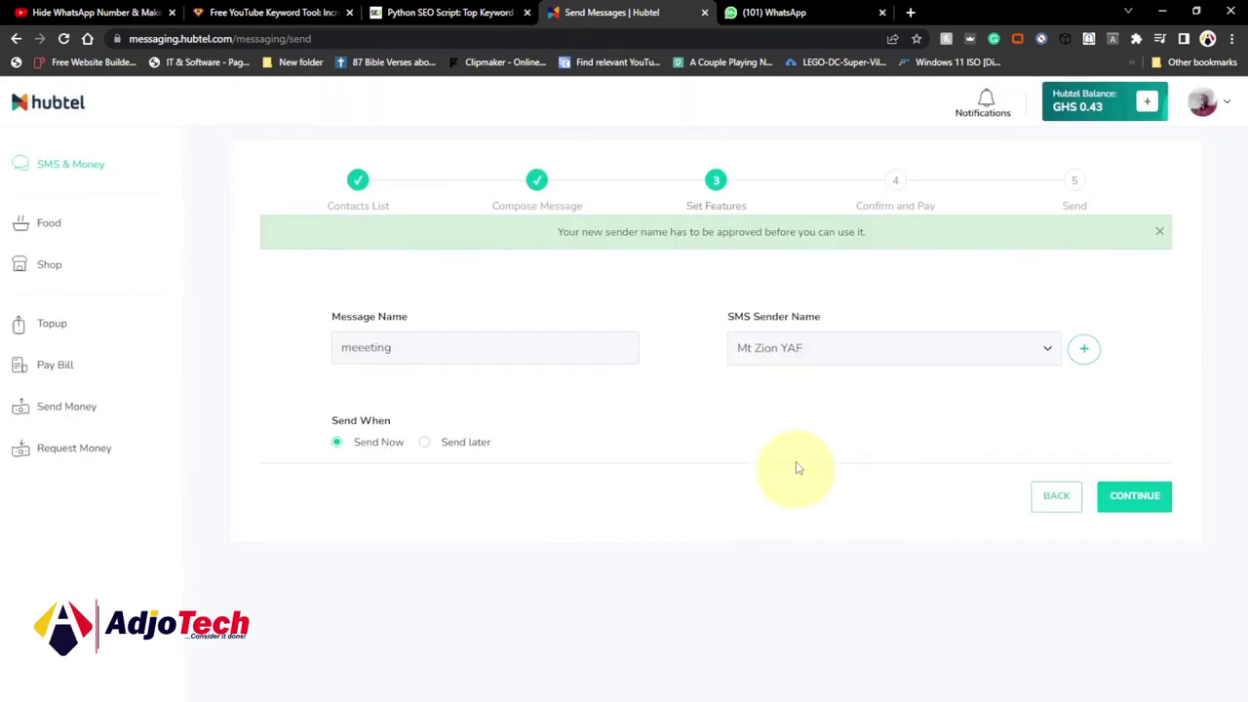
pyautogui.click(1051, 336)
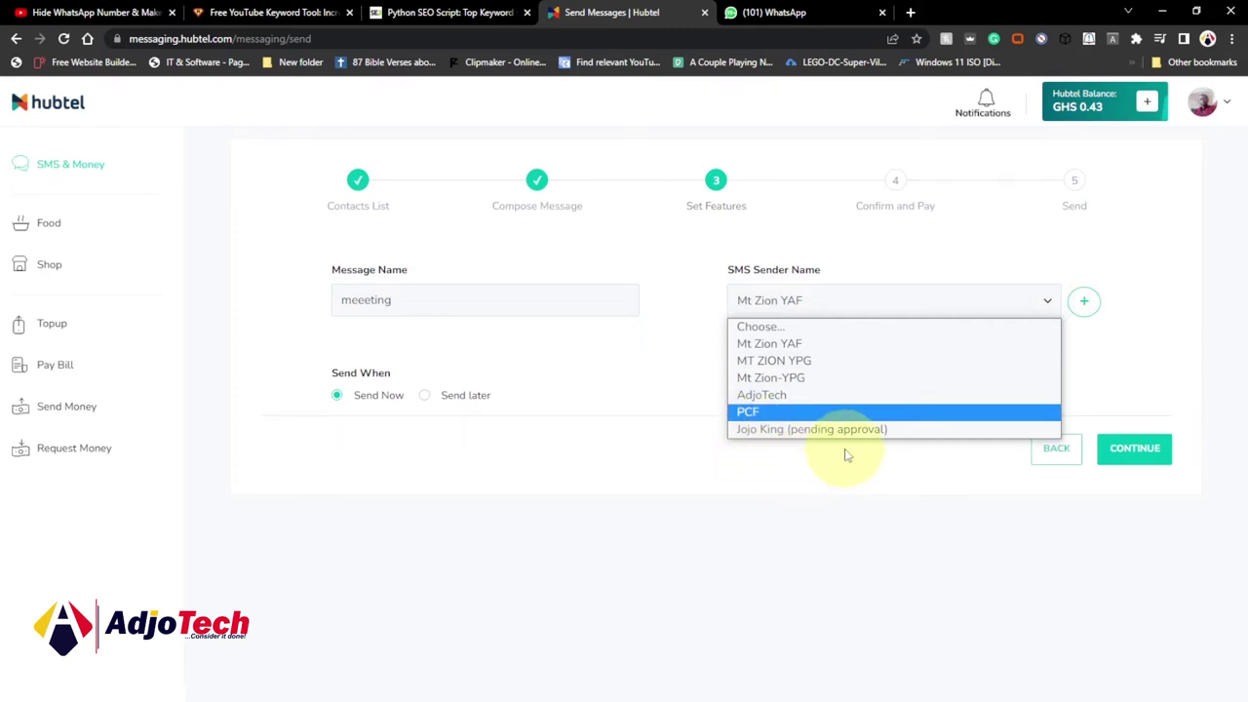
pyautogui.click(790, 461)
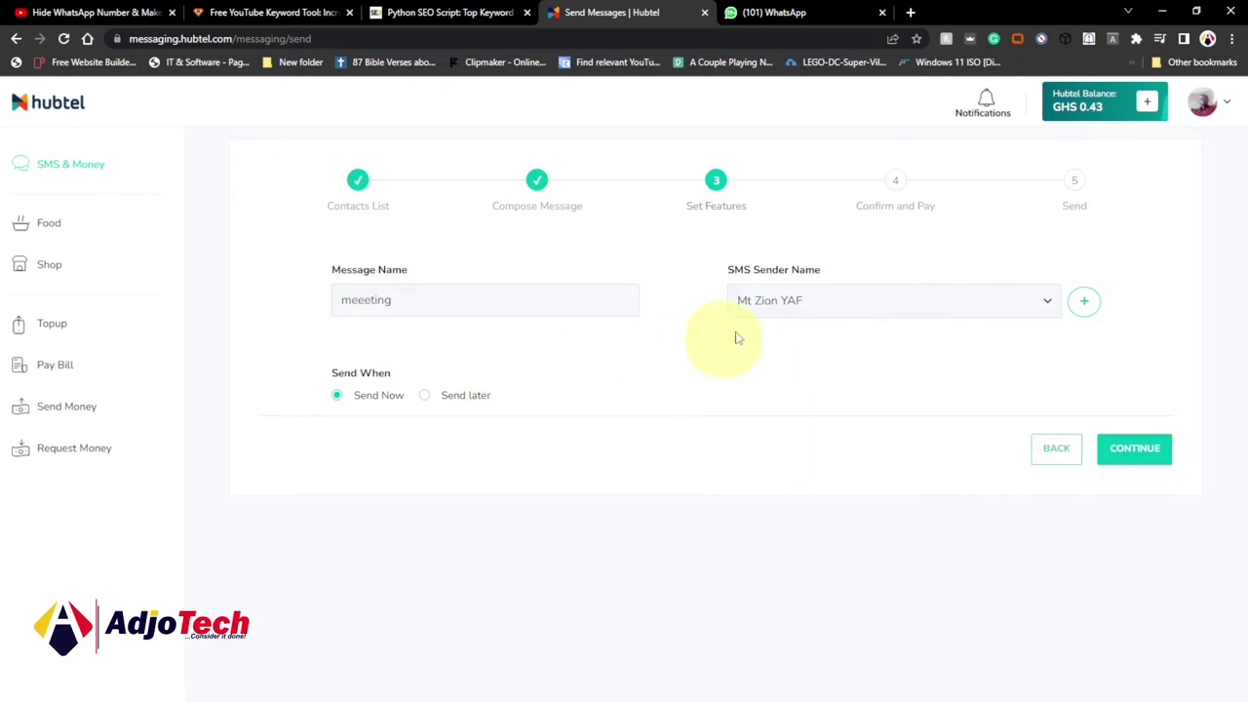
pyautogui.click(1048, 305)
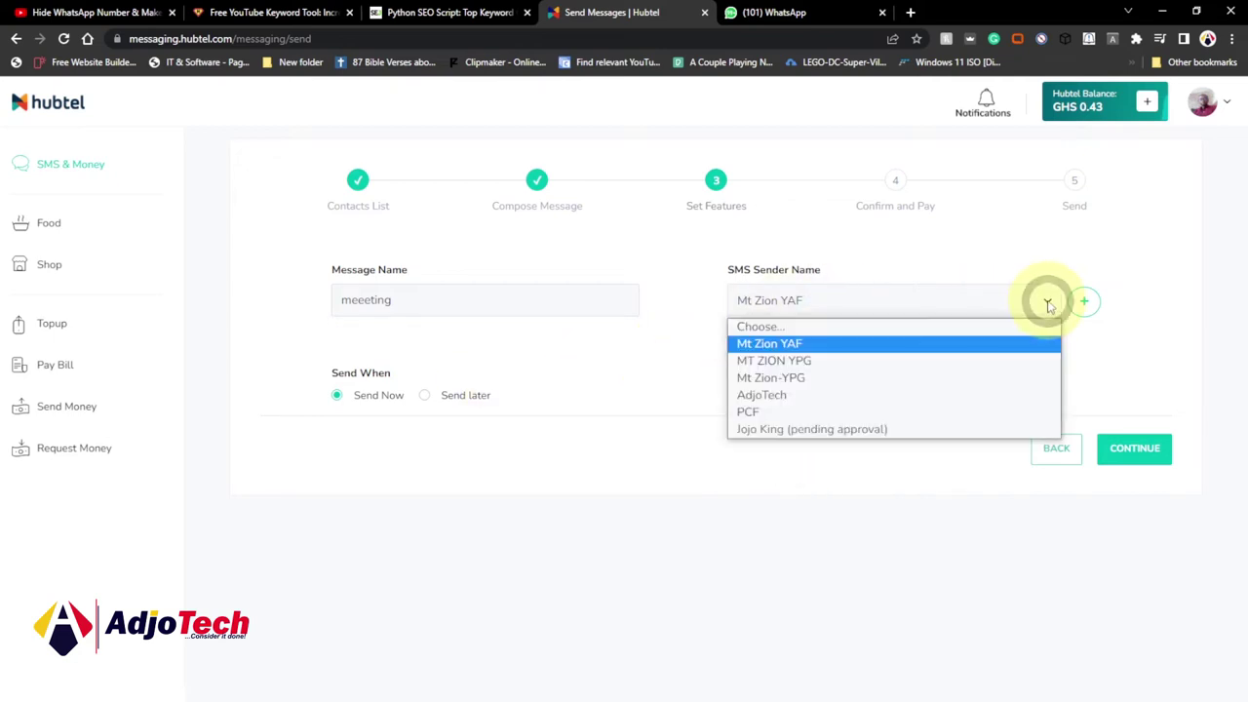
pyautogui.click(775, 472)
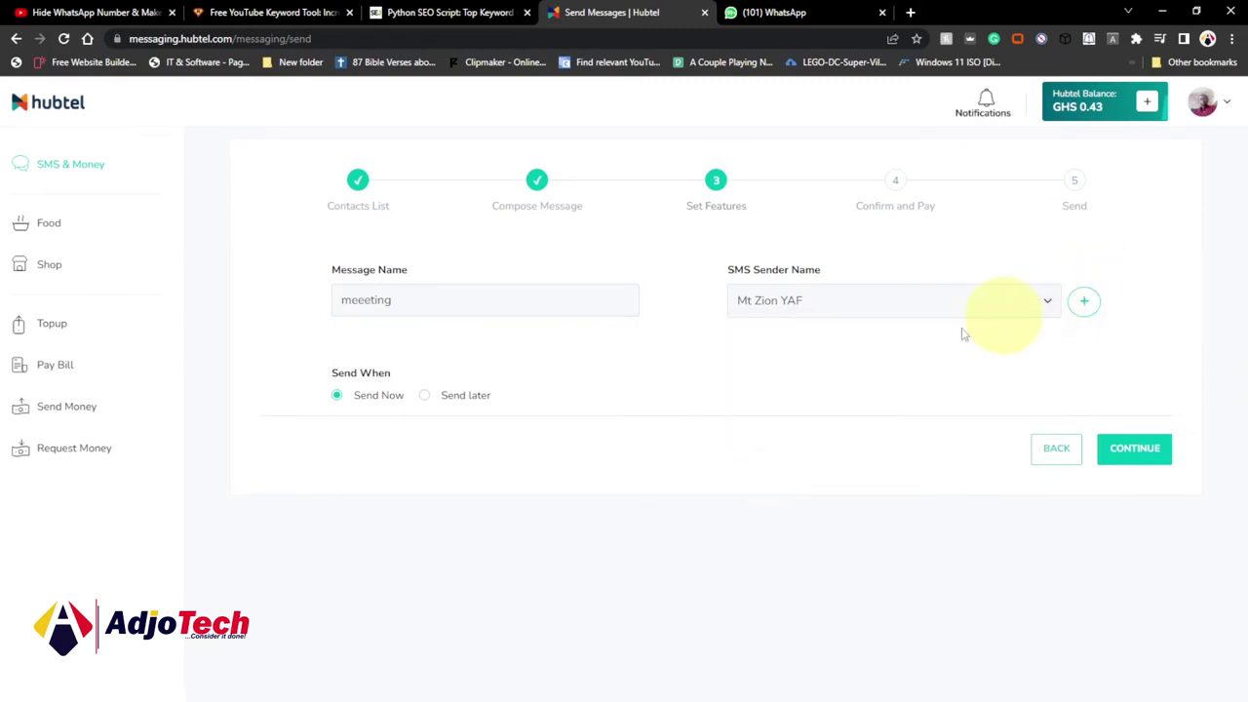
pyautogui.click(1083, 301)
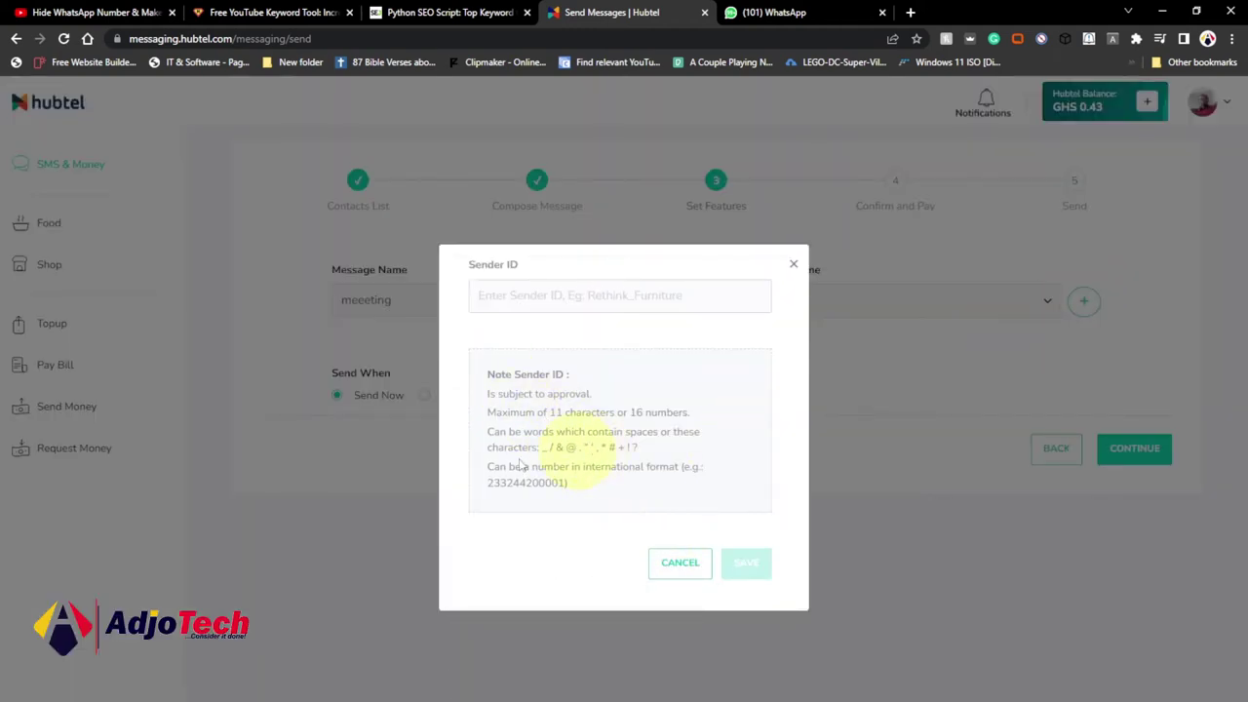
pyautogui.click(679, 562)
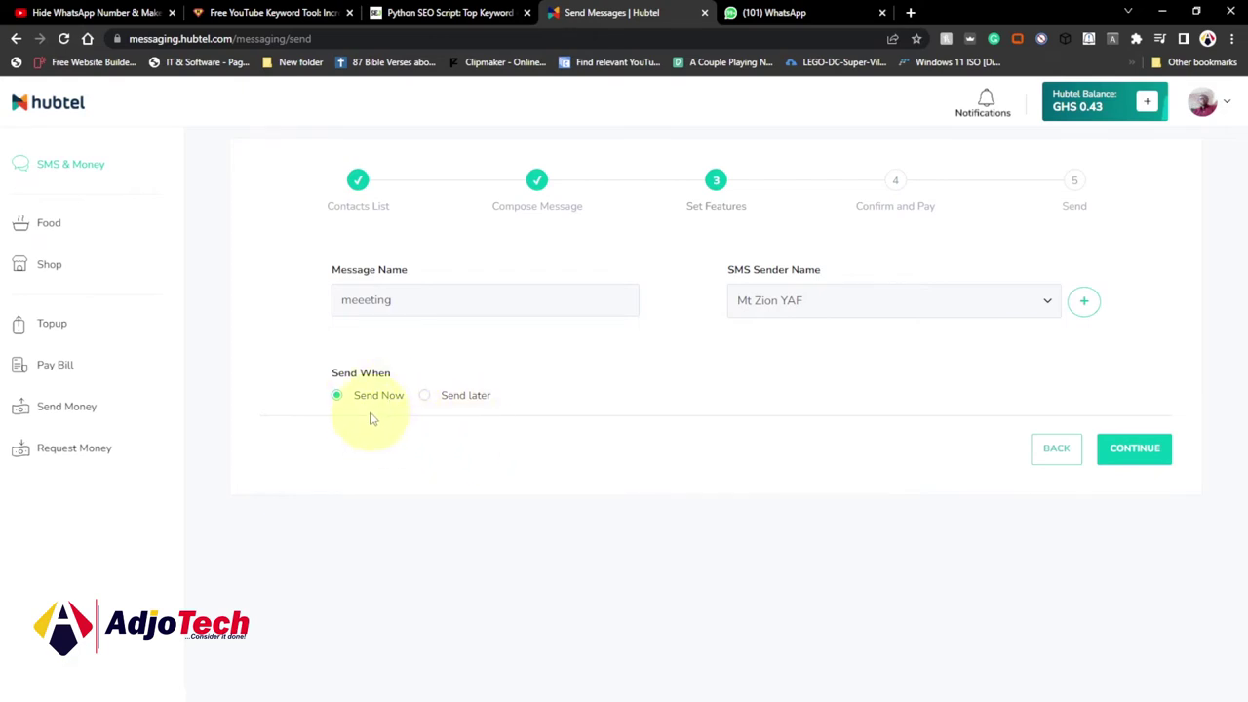
pyautogui.click(425, 399)
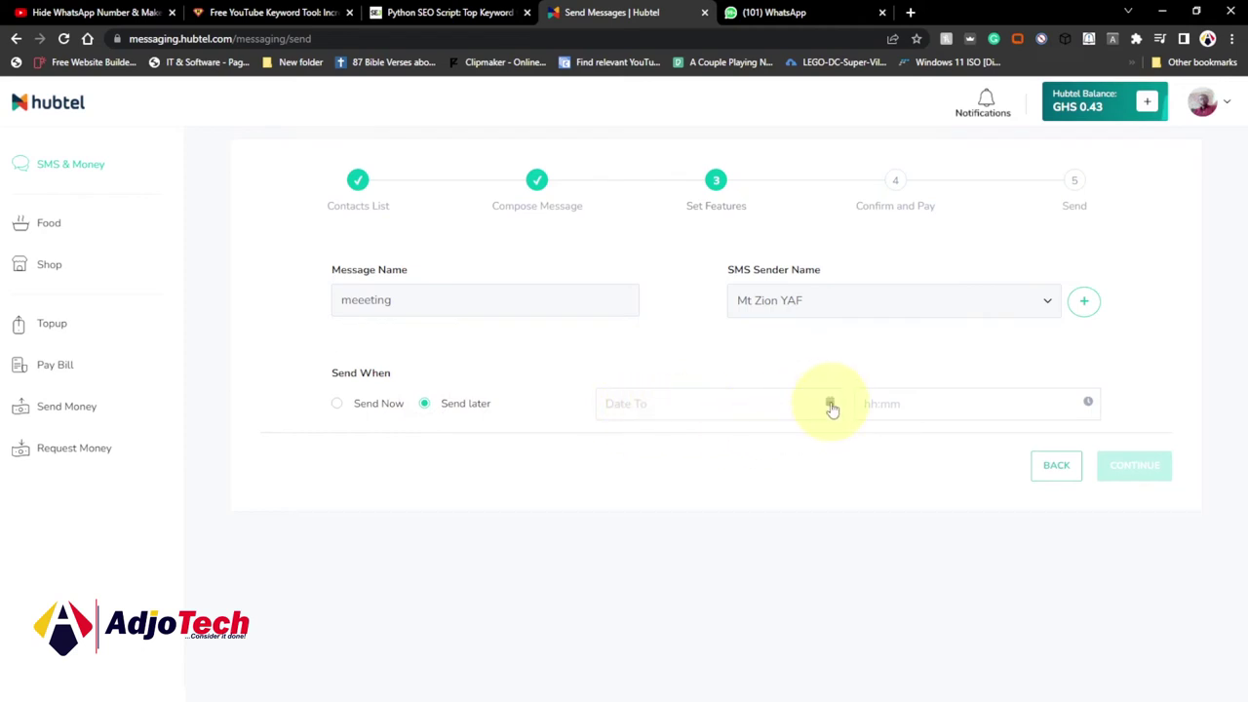
pyautogui.click(651, 403)
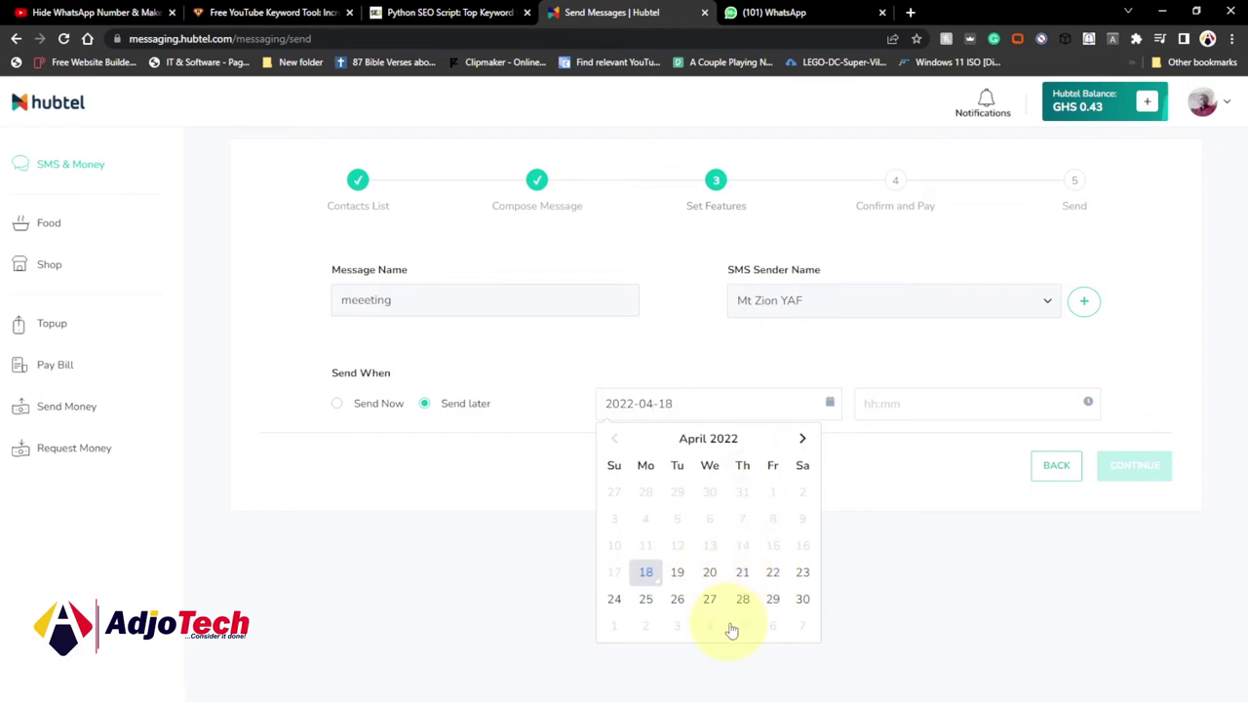
pyautogui.click(901, 402)
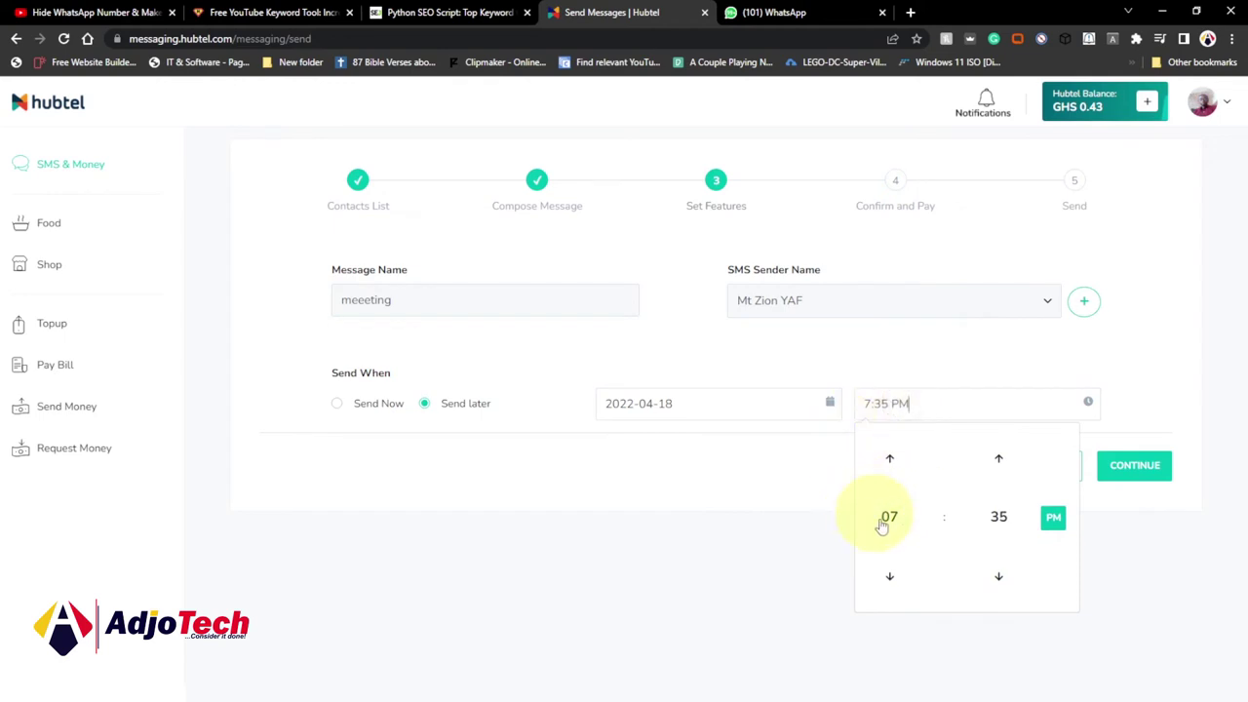
pyautogui.click(888, 516)
pyautogui.click(780, 556)
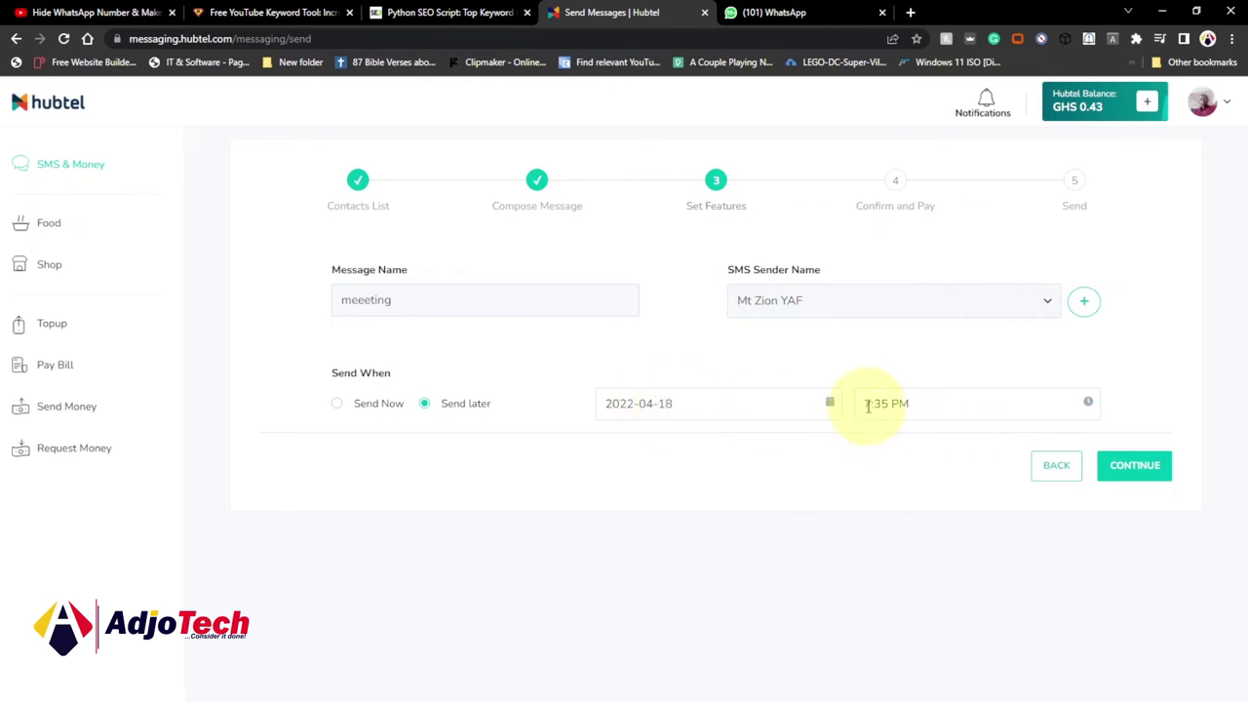
pyautogui.click(338, 407)
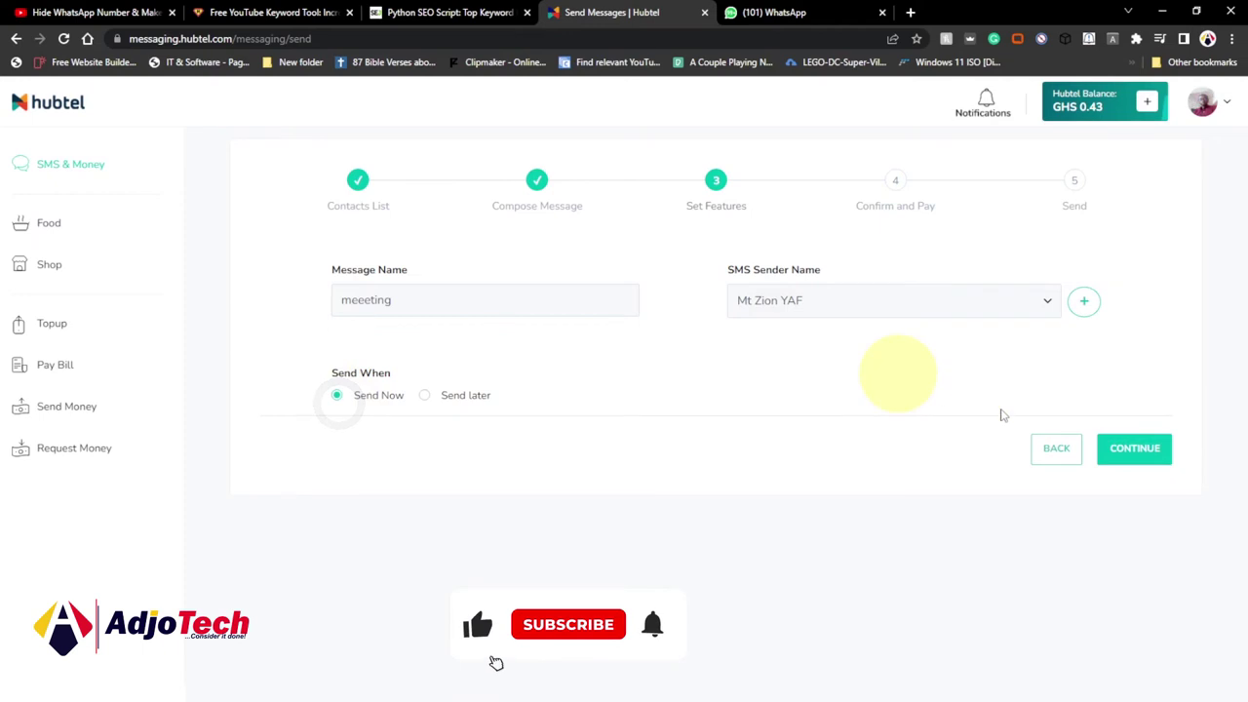
pyautogui.click(1134, 454)
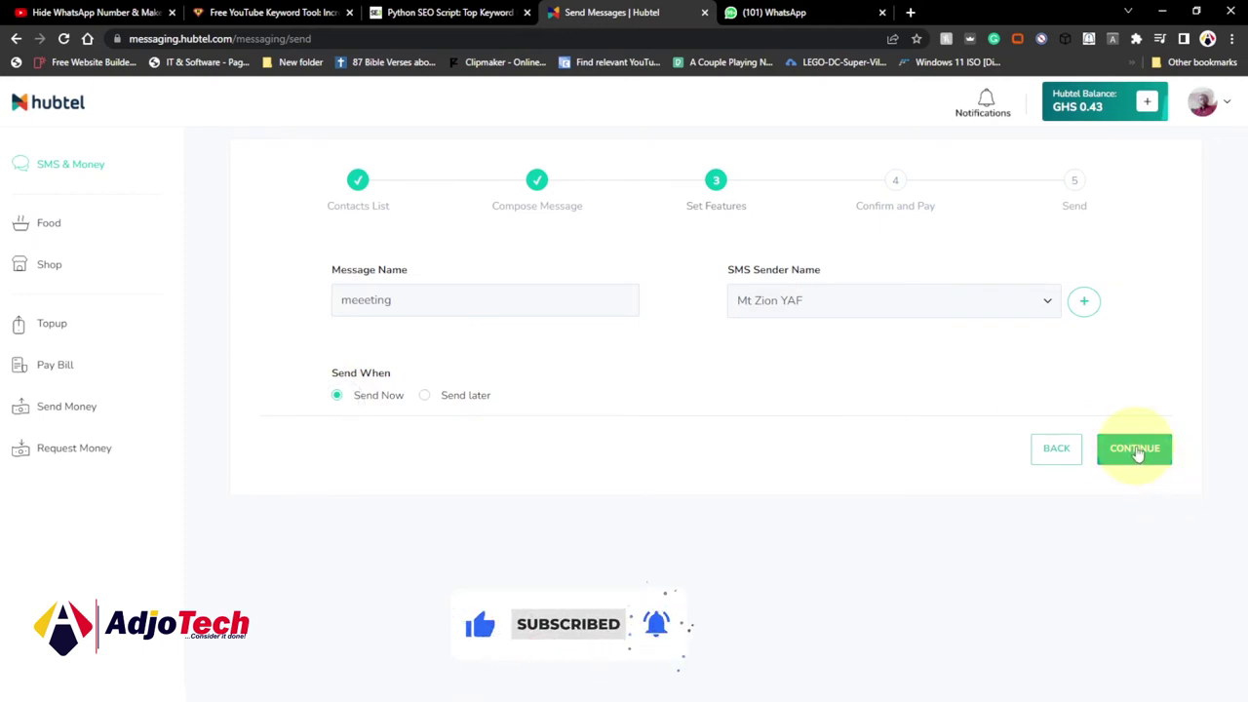
pyautogui.click(1141, 454)
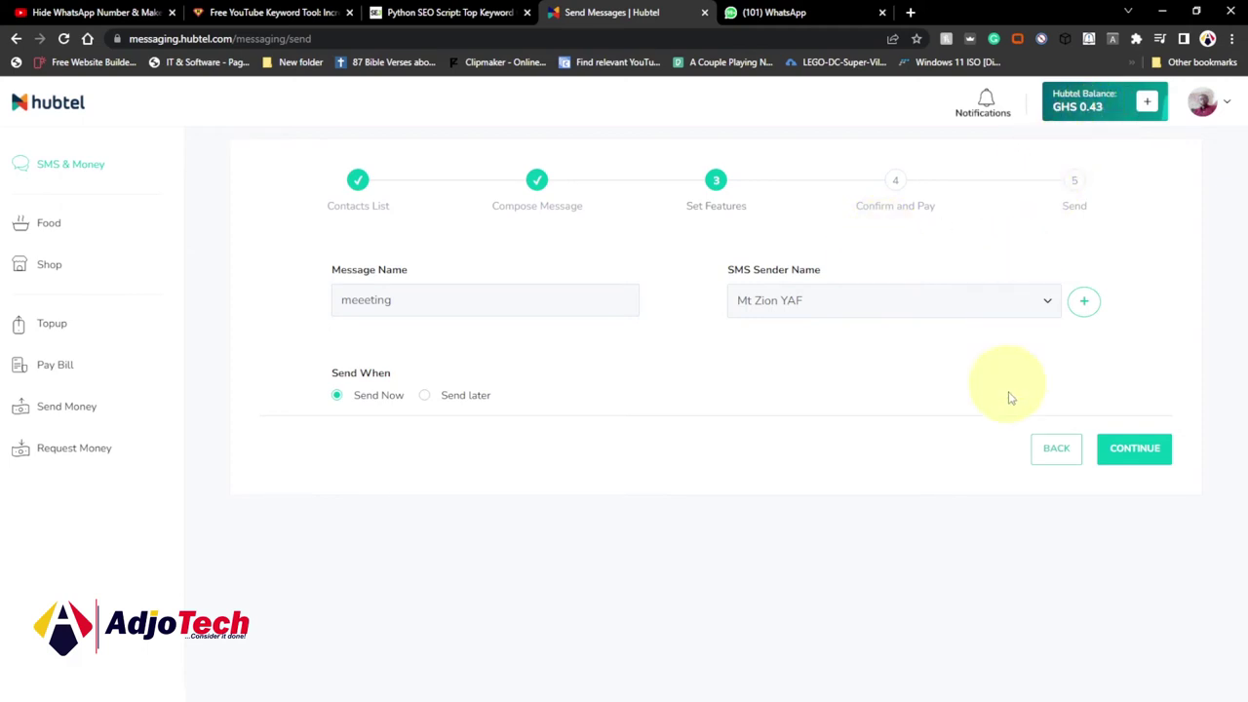
# Return to Contacts List, enter one mobile number manually, and continue to Compose Message.
pyautogui.click(1055, 451)
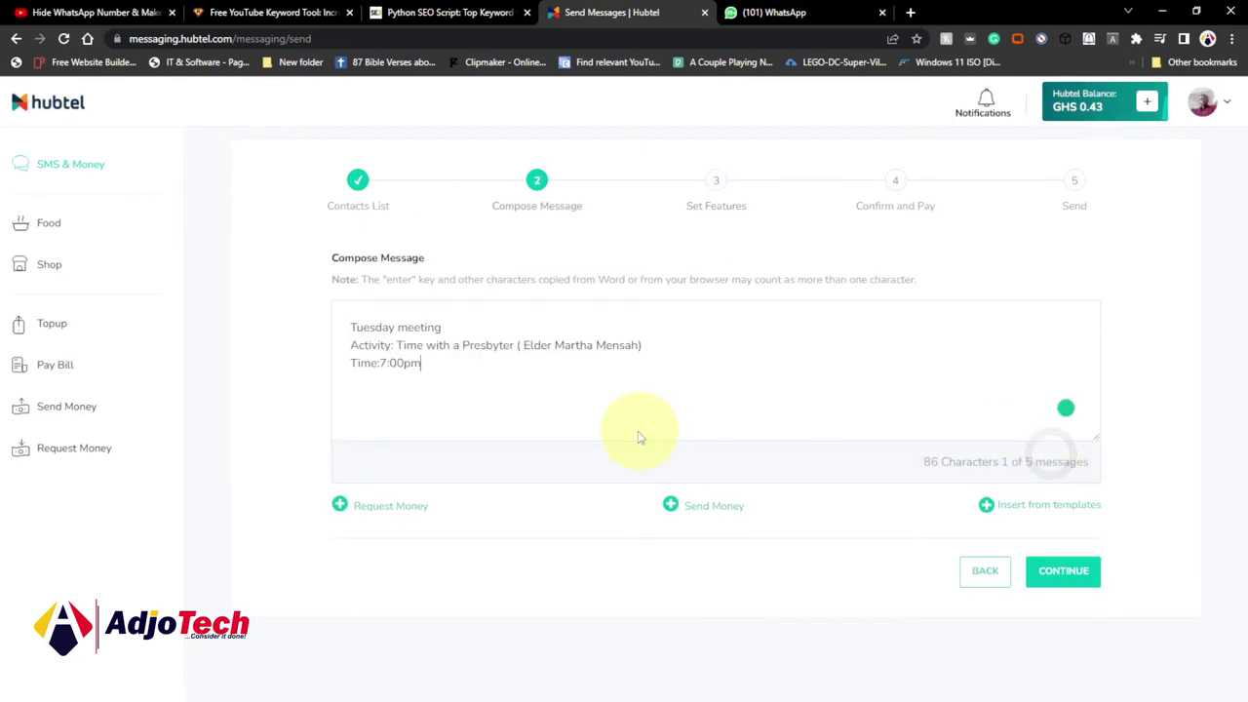
pyautogui.click(978, 571)
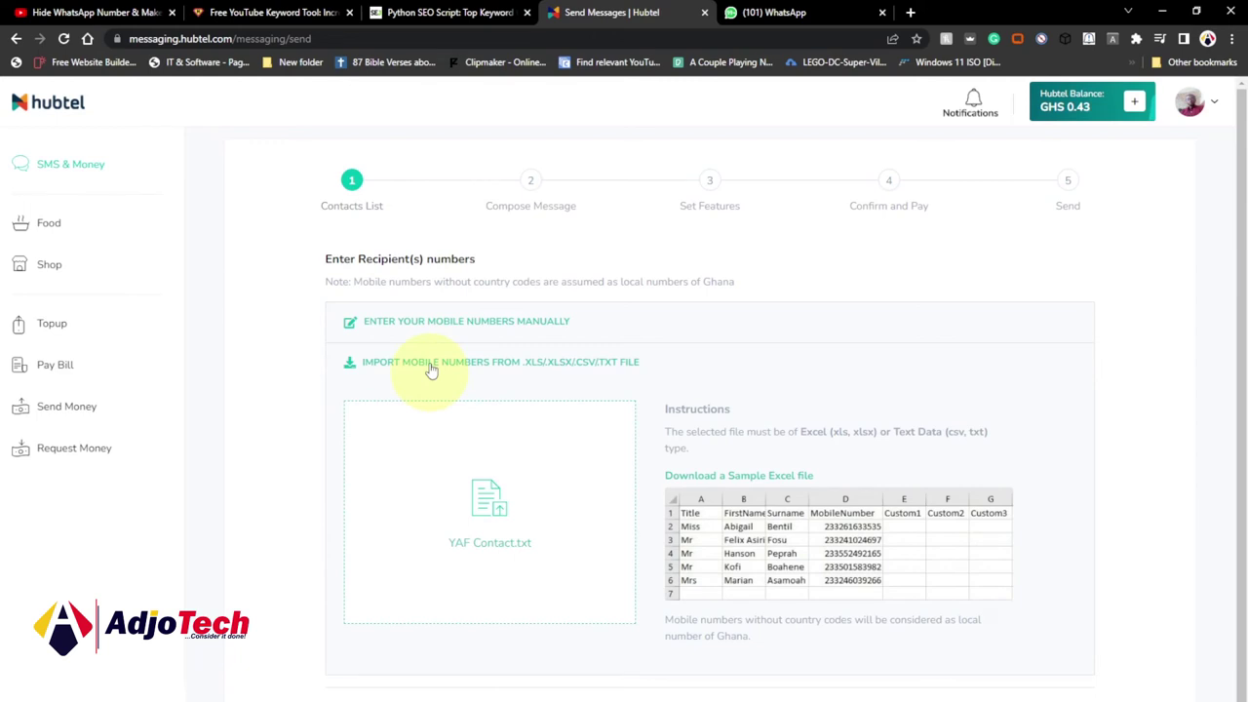
pyautogui.click(487, 322)
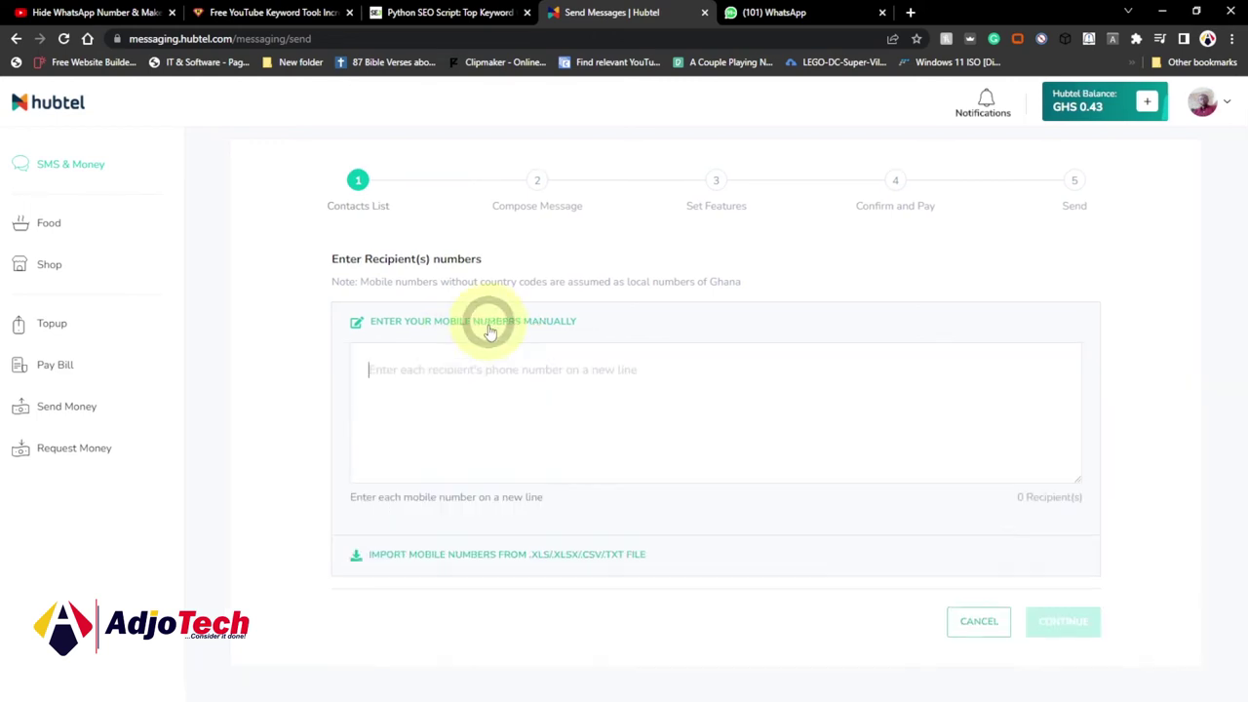
pyautogui.click(427, 410)
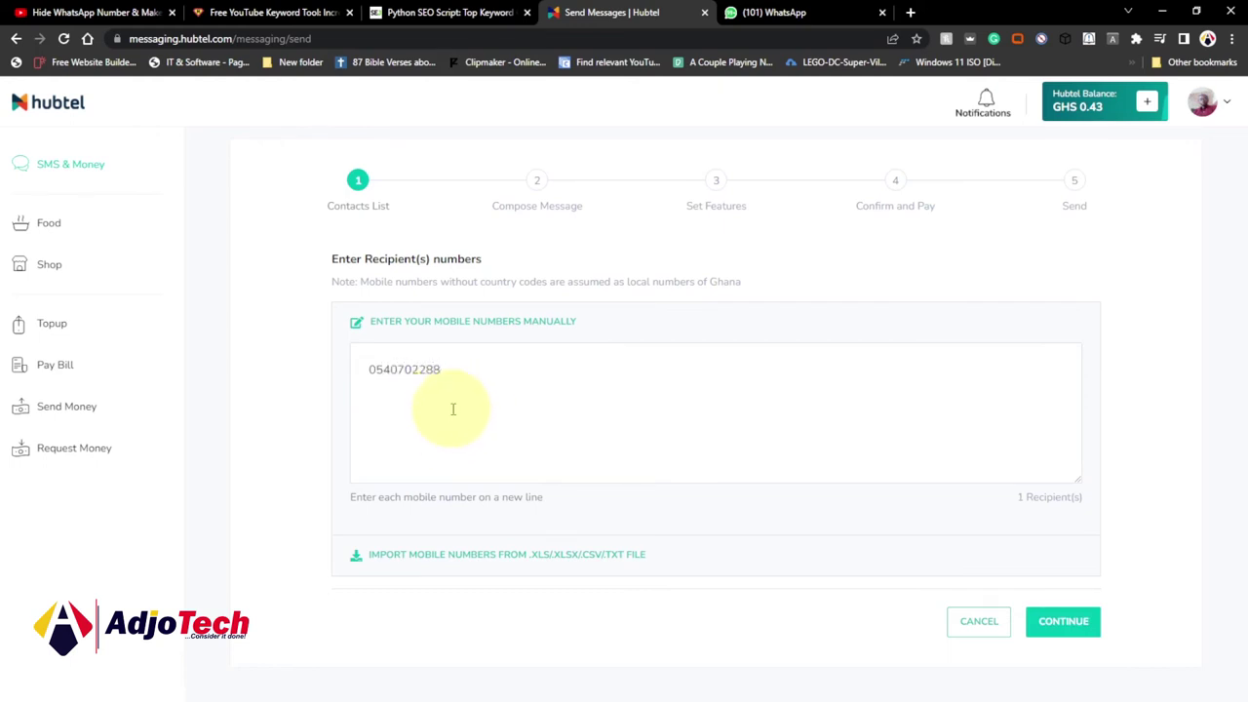
pyautogui.click(1061, 620)
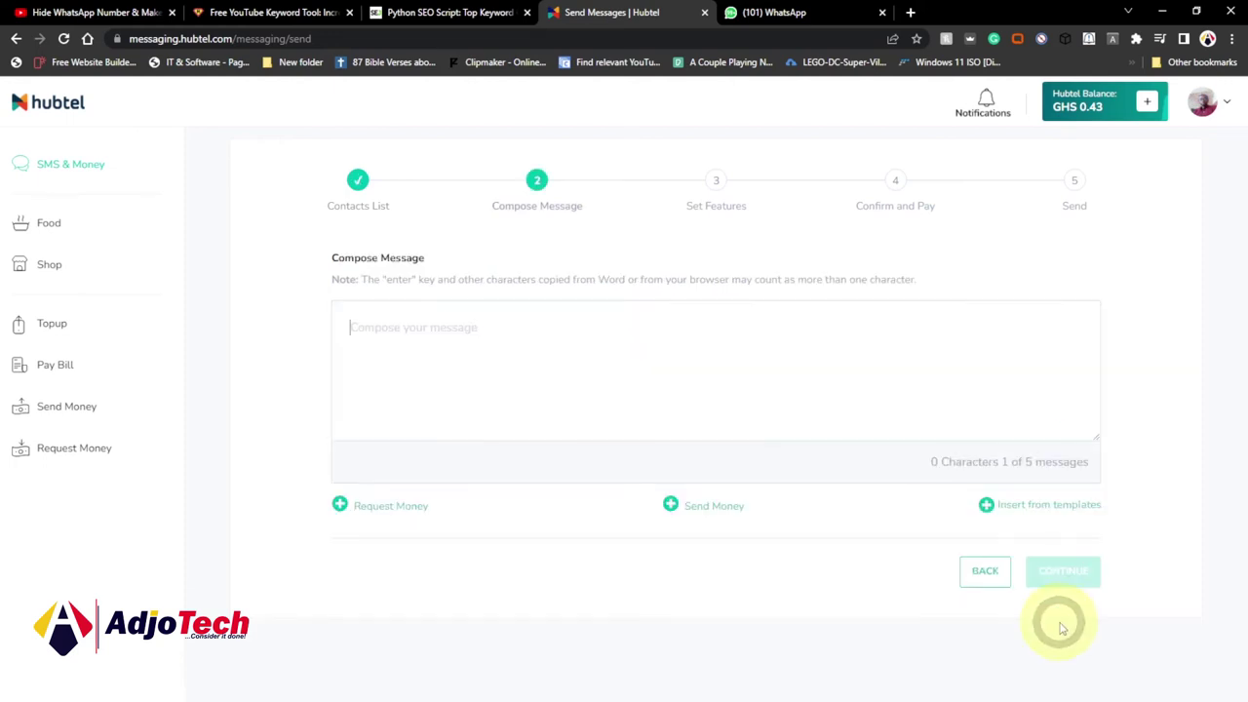
# Fill the message with the Tuesday Meeting template and continue to Set Features.
pyautogui.click(1023, 505)
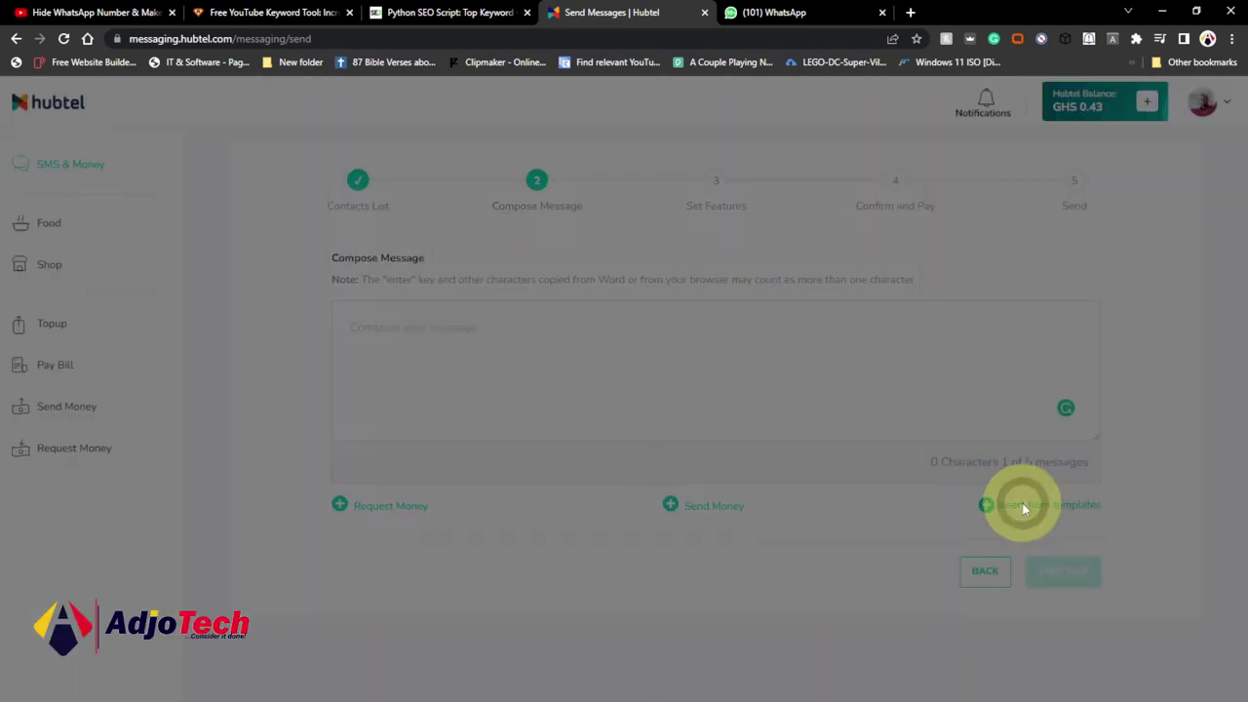
pyautogui.click(507, 363)
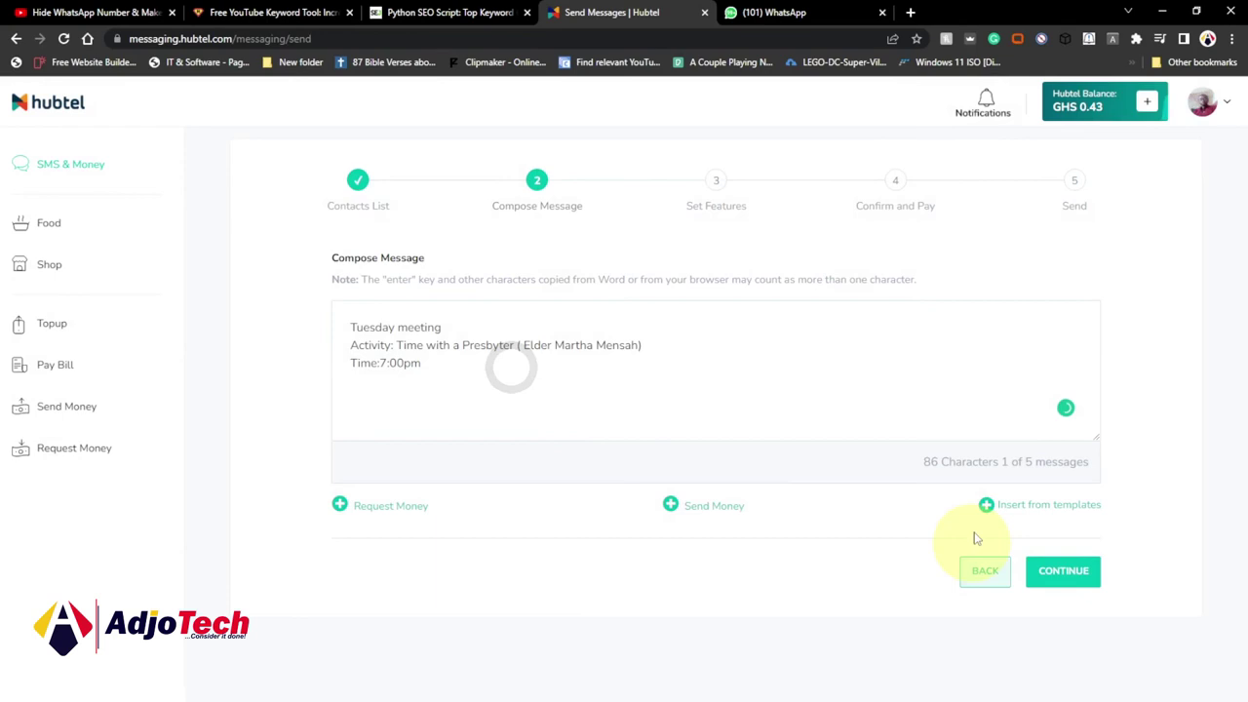
pyautogui.click(1062, 571)
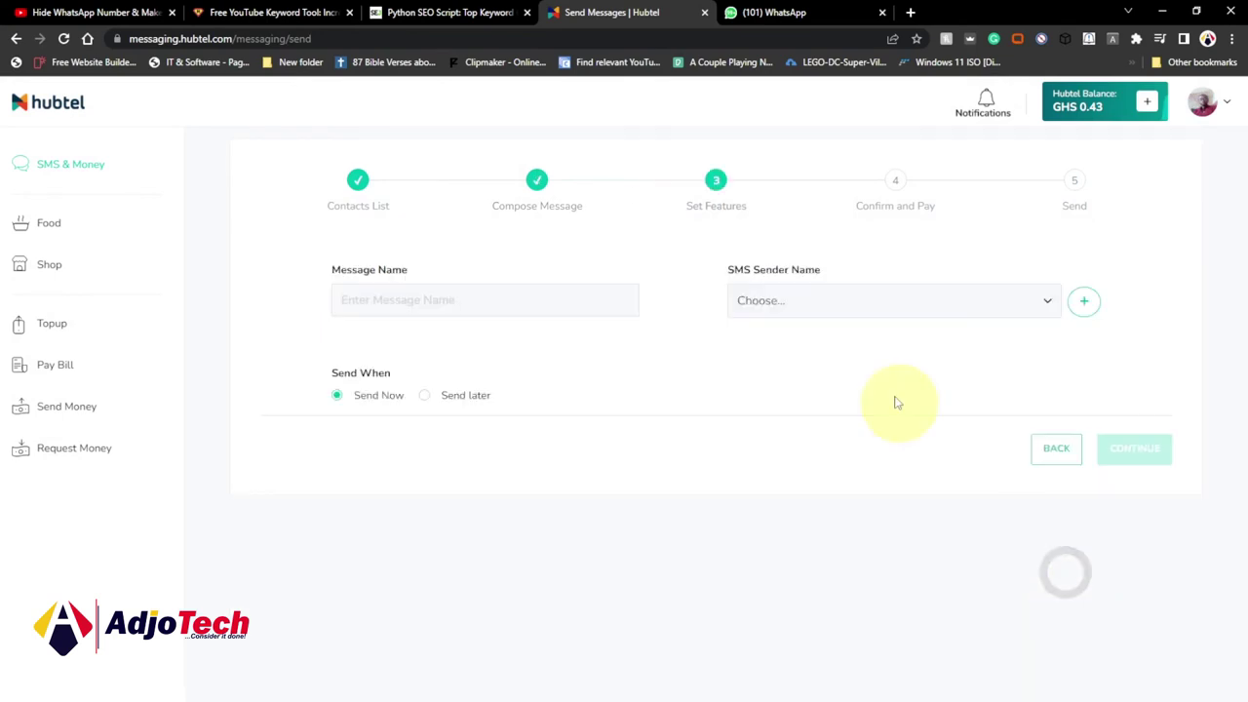
# Name the message 'meeting' and choose AdjoTech as the SMS sender name.
pyautogui.click(397, 302)
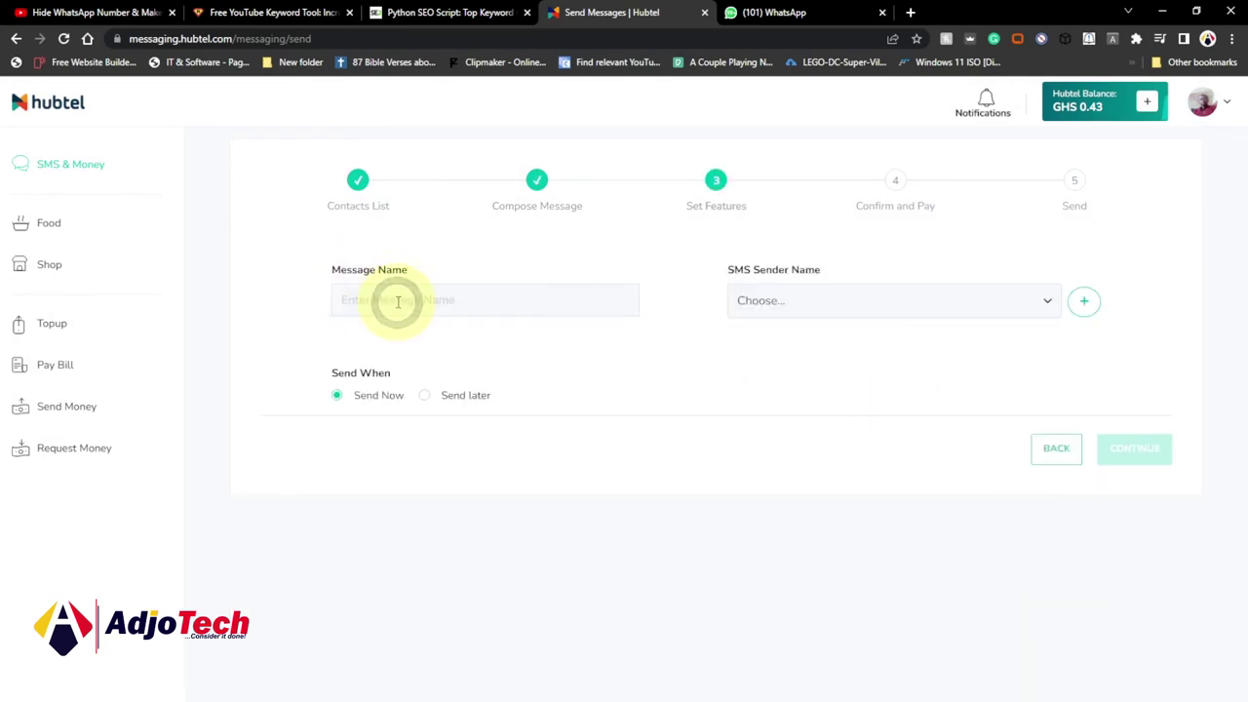
pyautogui.write('meeting')
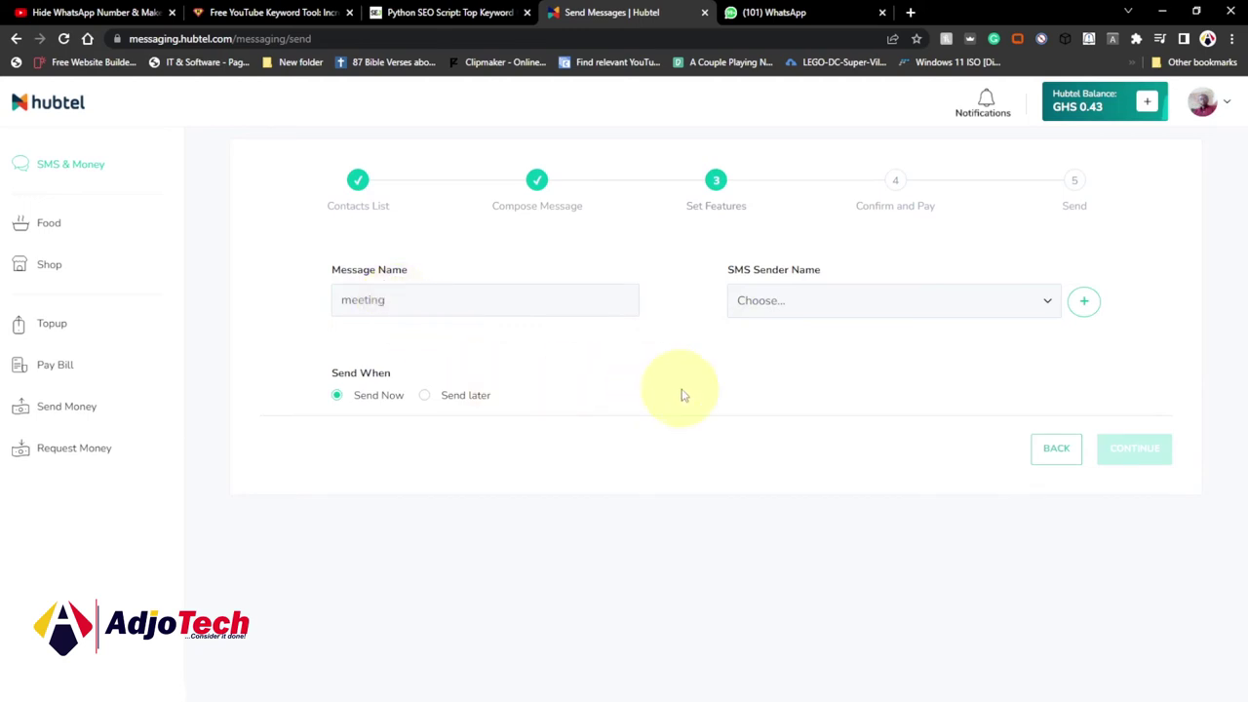
pyautogui.click(679, 393)
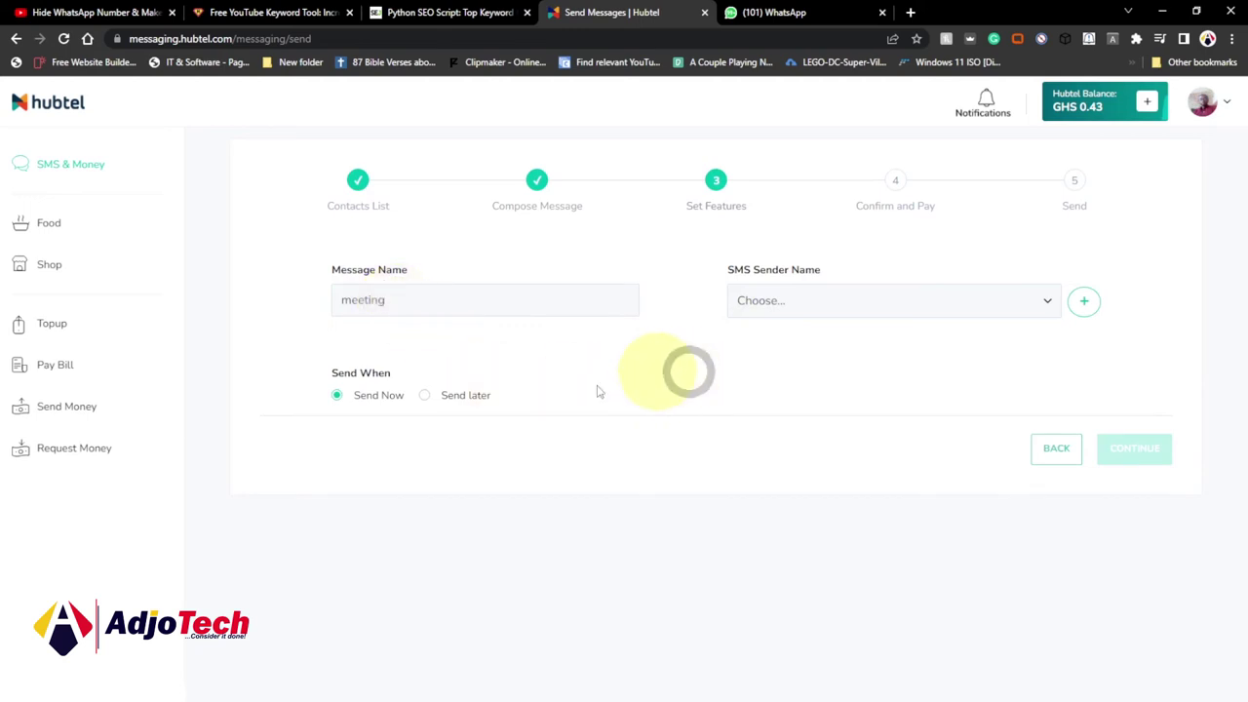
pyautogui.click(1005, 308)
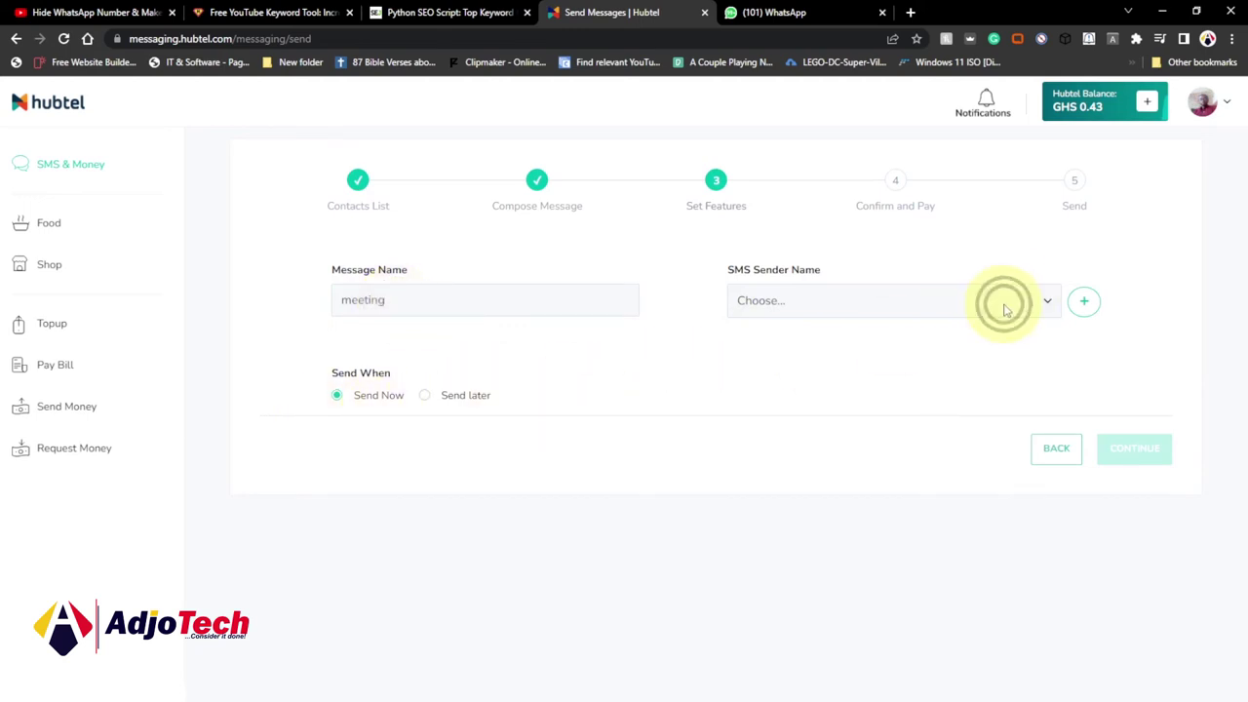
pyautogui.click(1045, 300)
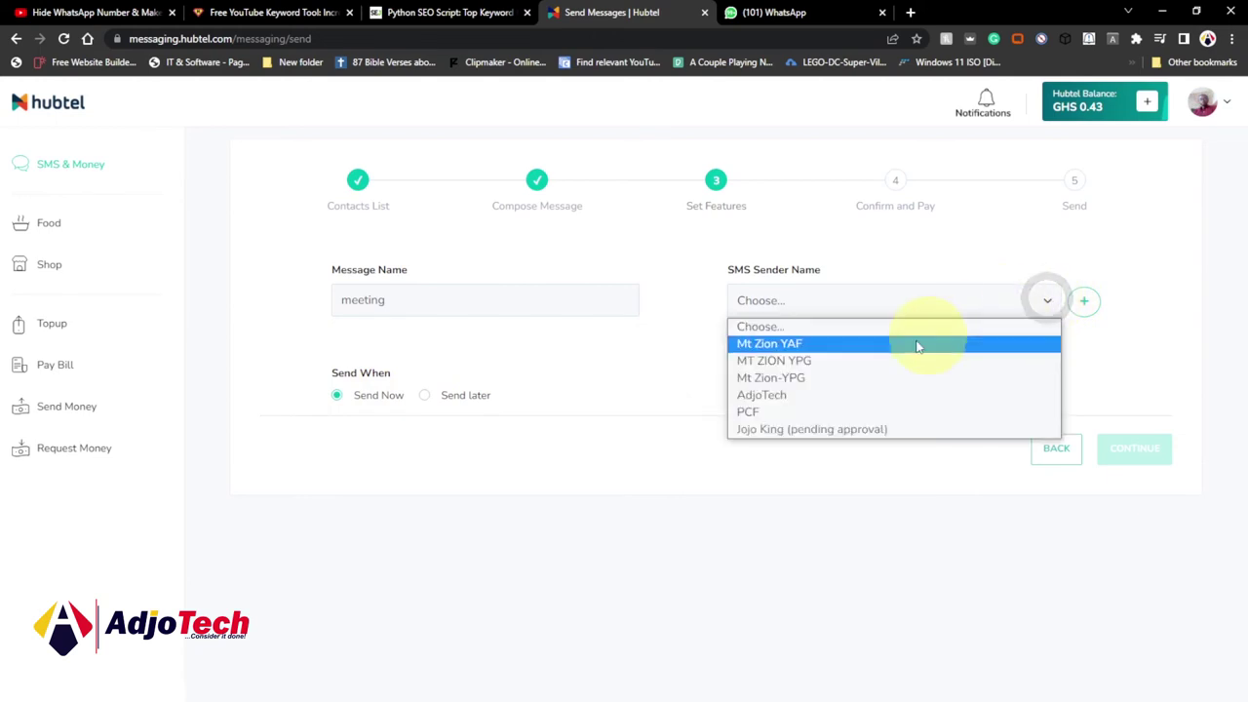
pyautogui.click(803, 396)
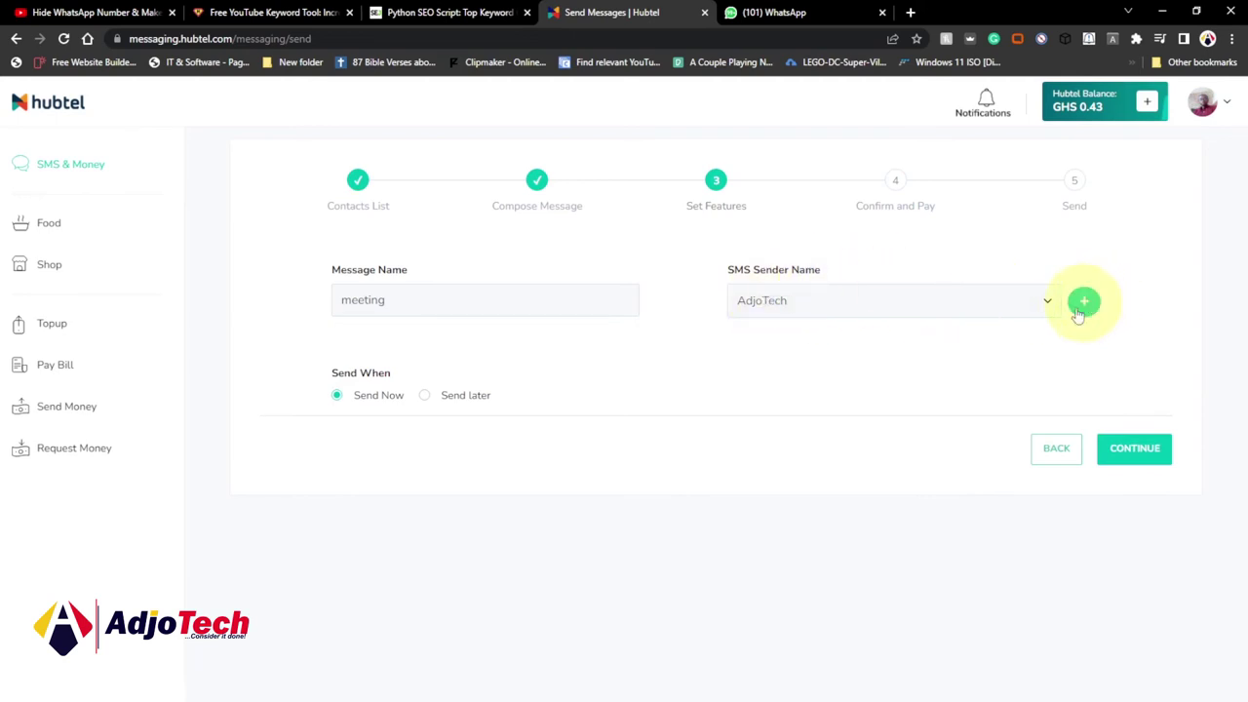
pyautogui.click(1046, 305)
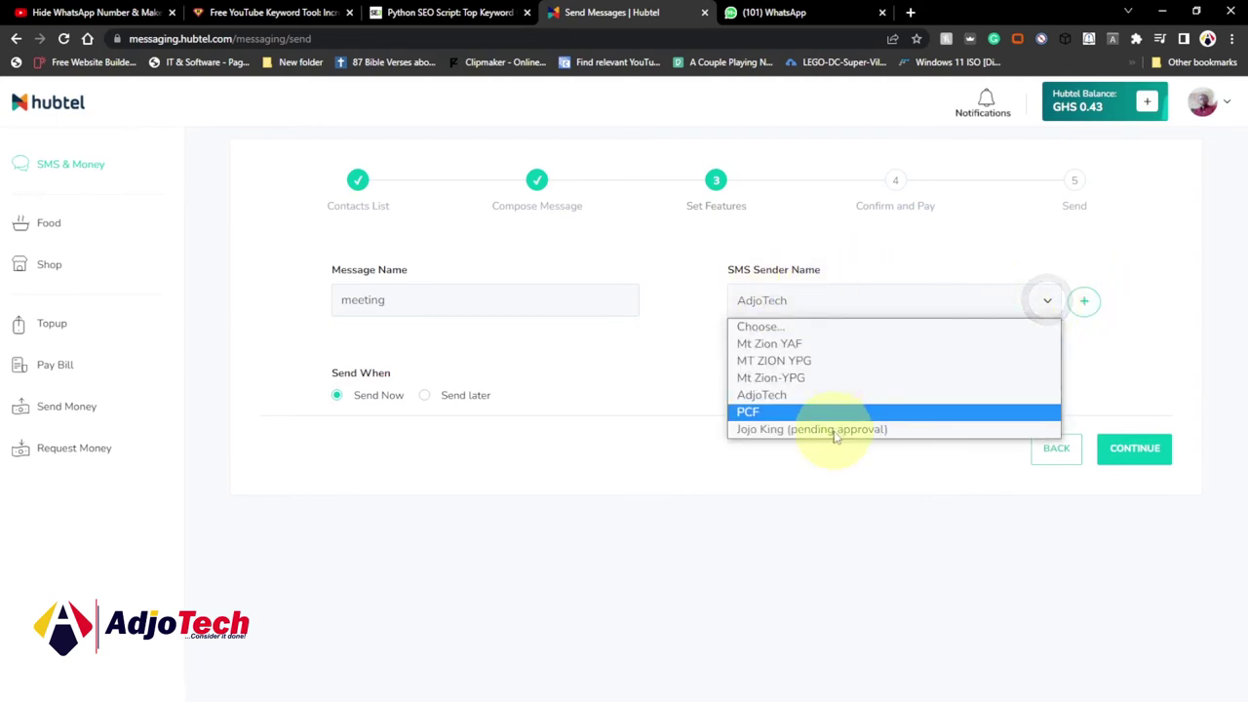
pyautogui.click(693, 385)
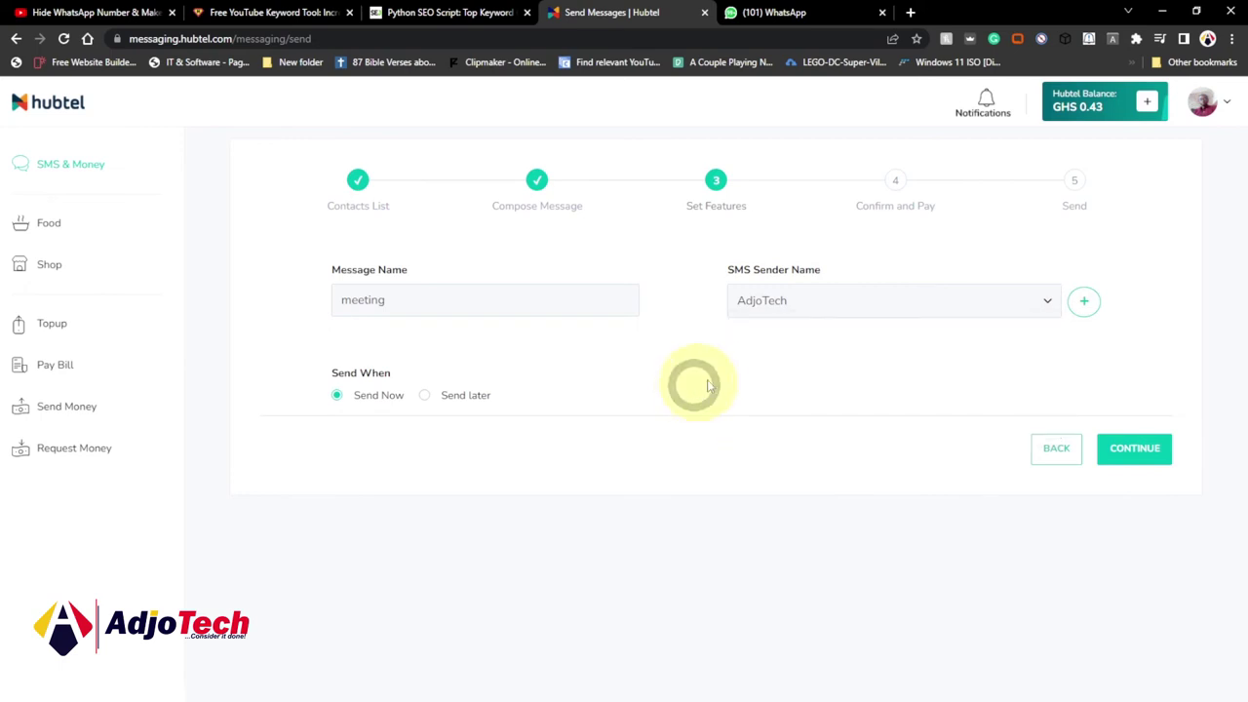